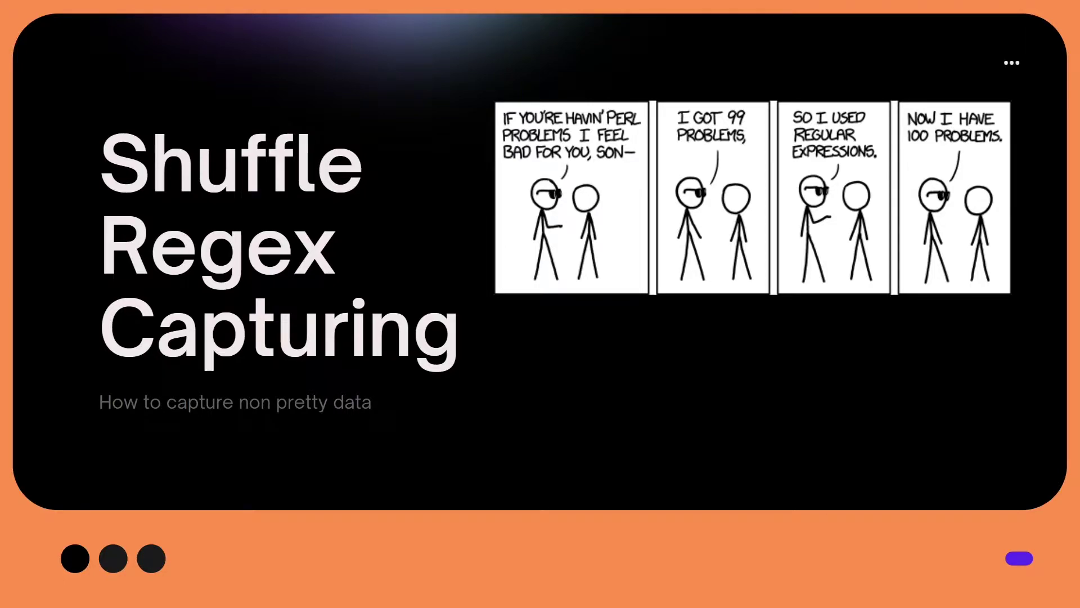
pyautogui.press('Right')
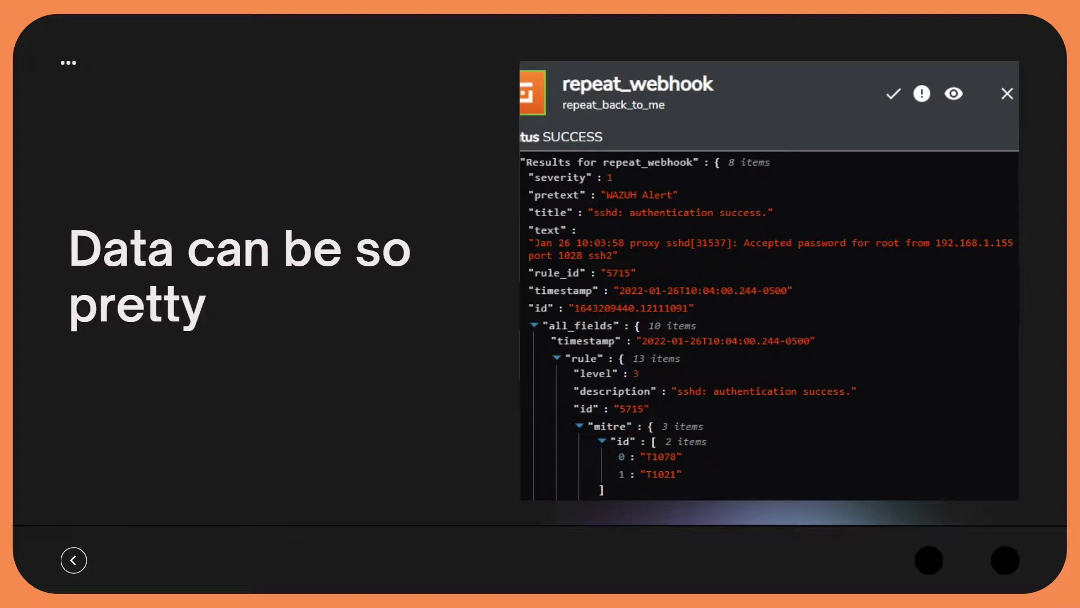
pyautogui.press('Right')
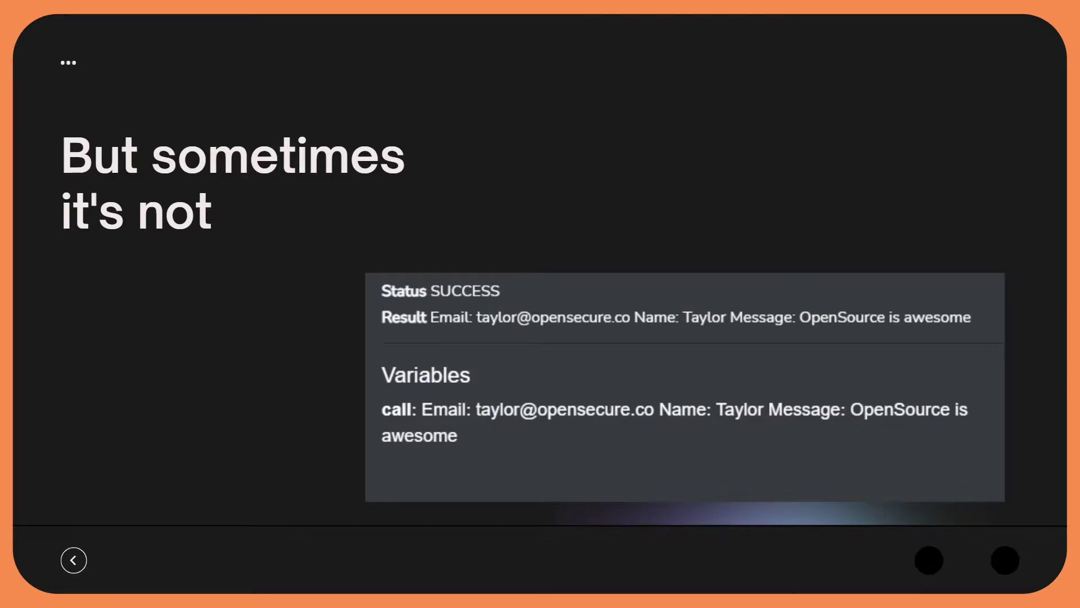
pyautogui.press('Right')
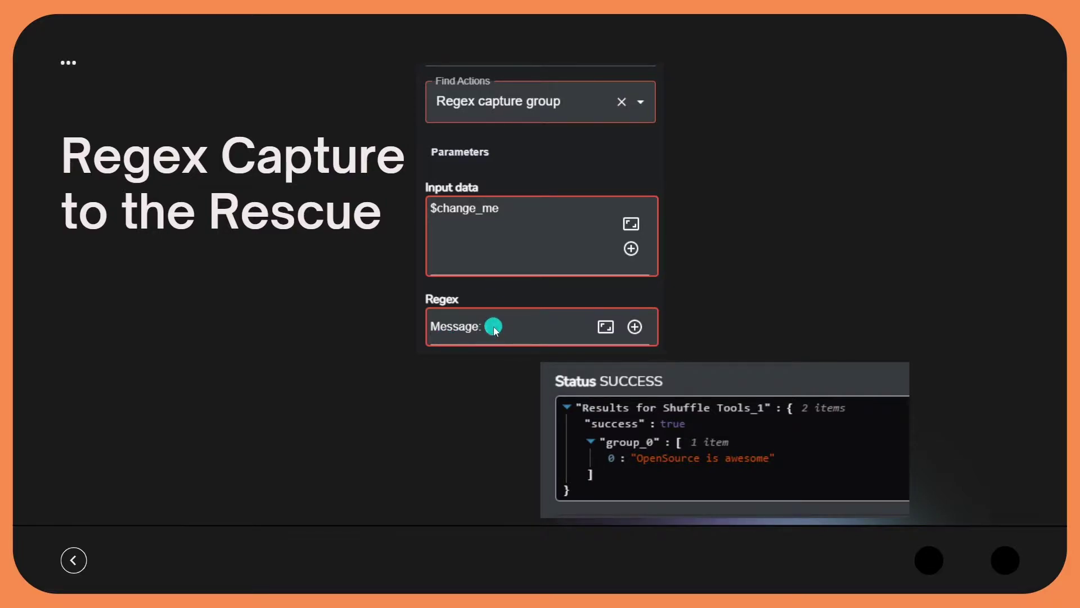
pyautogui.press('Left')
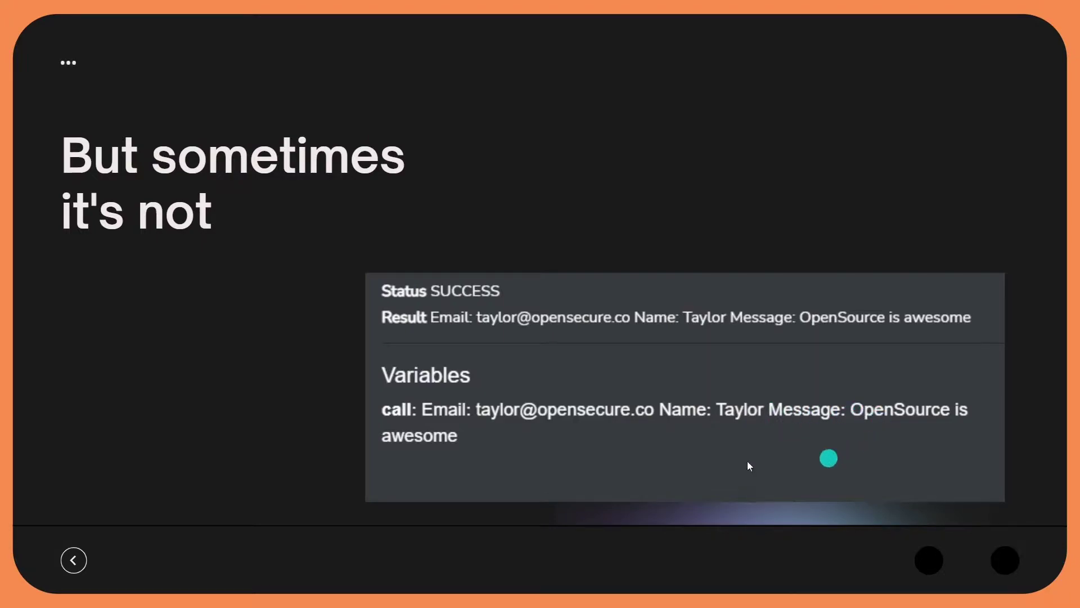
pyautogui.press('Right')
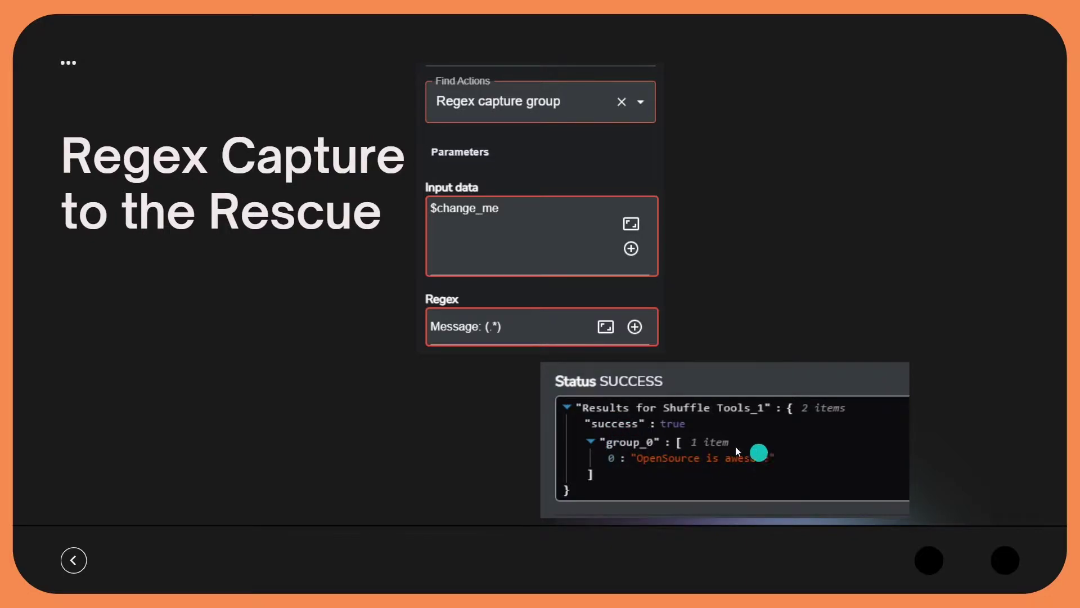
pyautogui.press('Right')
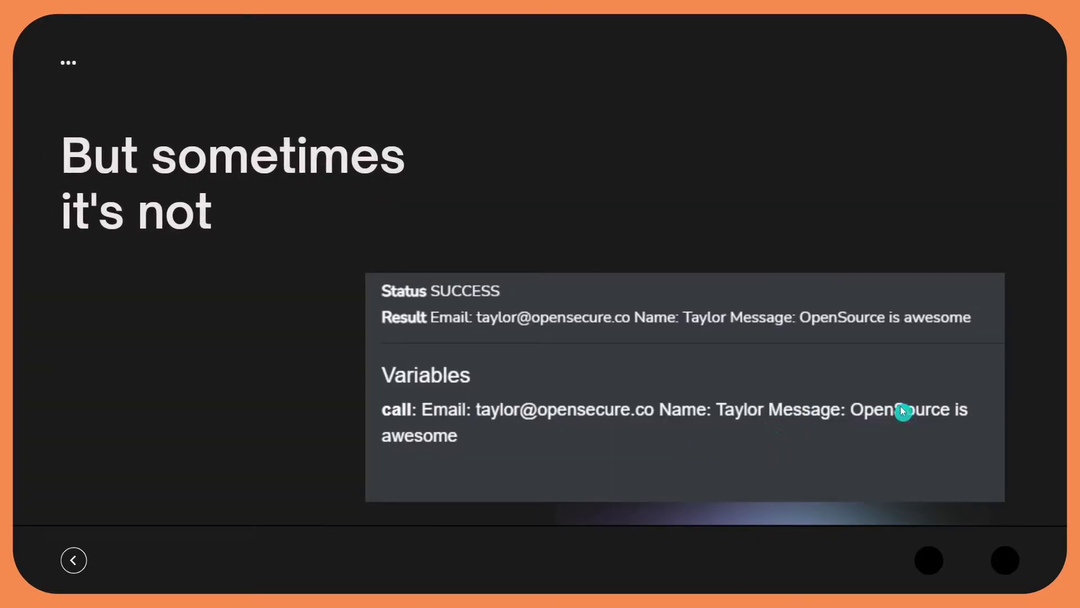
pyautogui.press('Left')
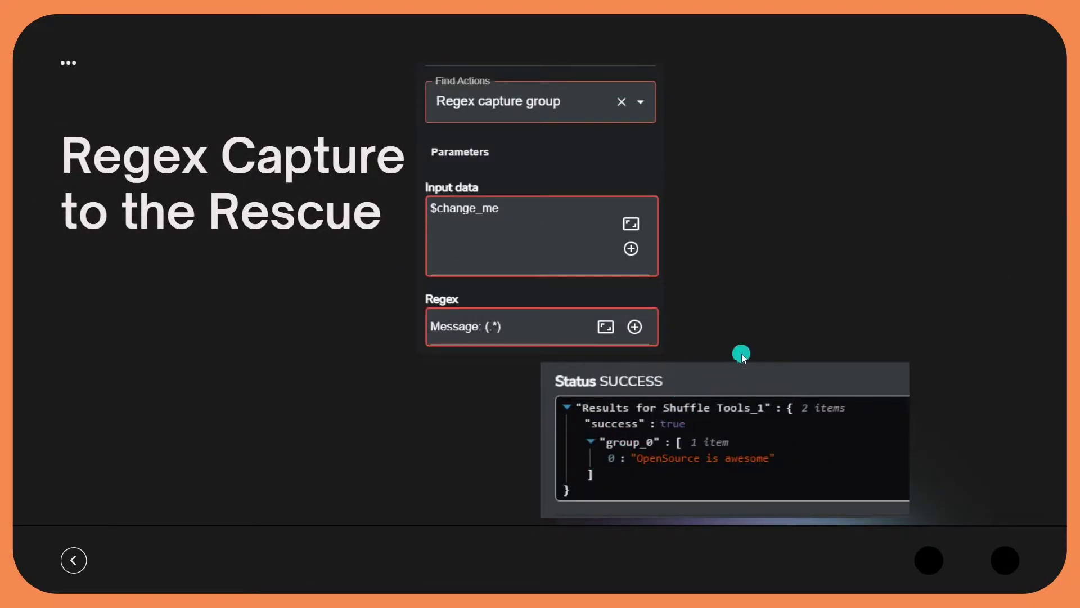
# Exit the slideshow and switch to the Regex Capture workflow in Shuffle.
pyautogui.press('Escape')
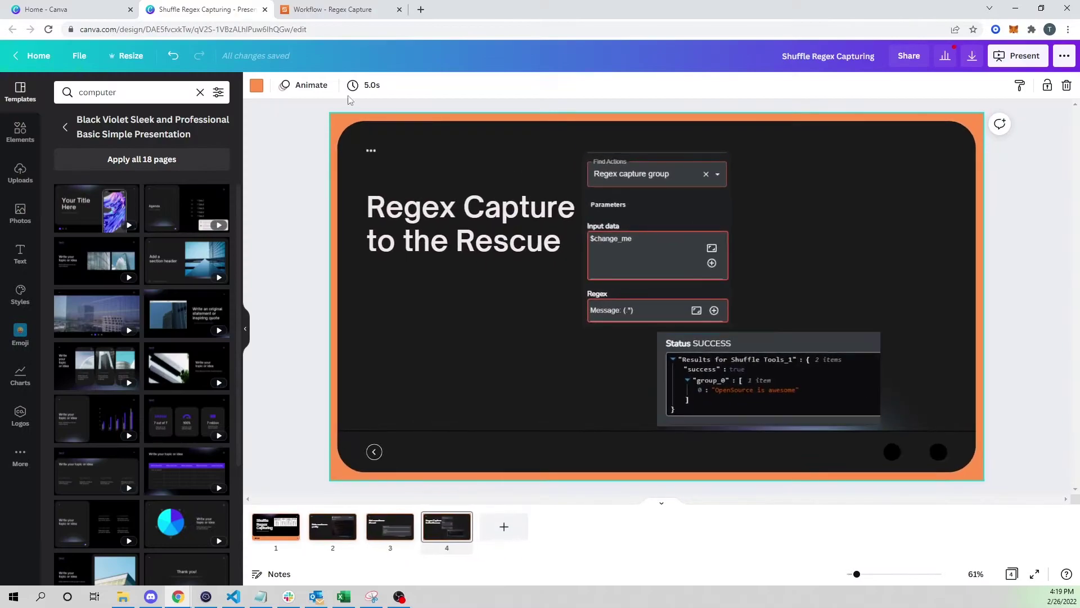
pyautogui.click(1020, 10)
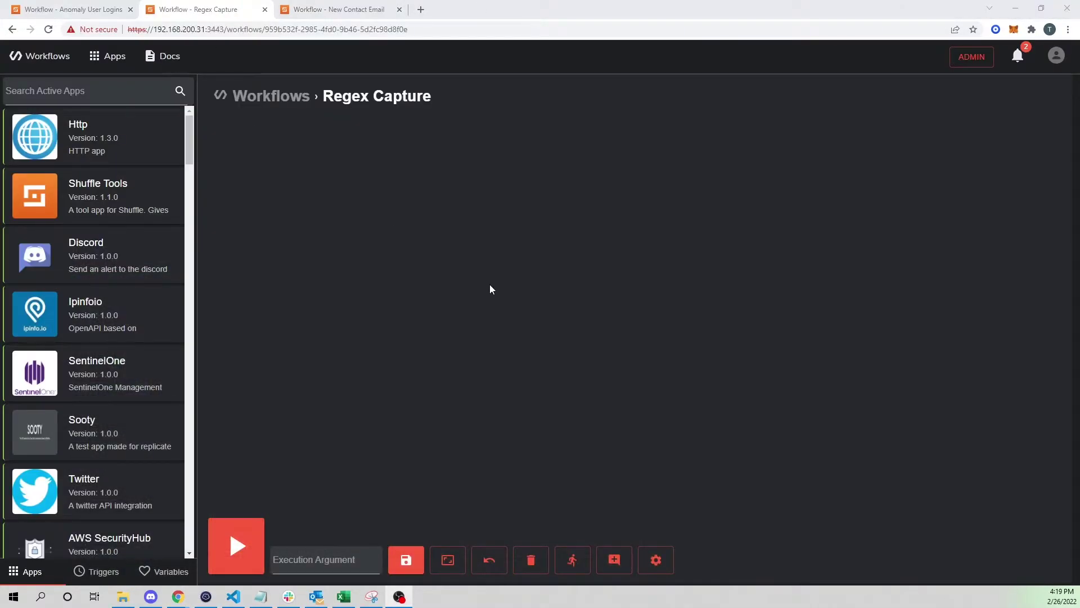
pyautogui.click(300, 285)
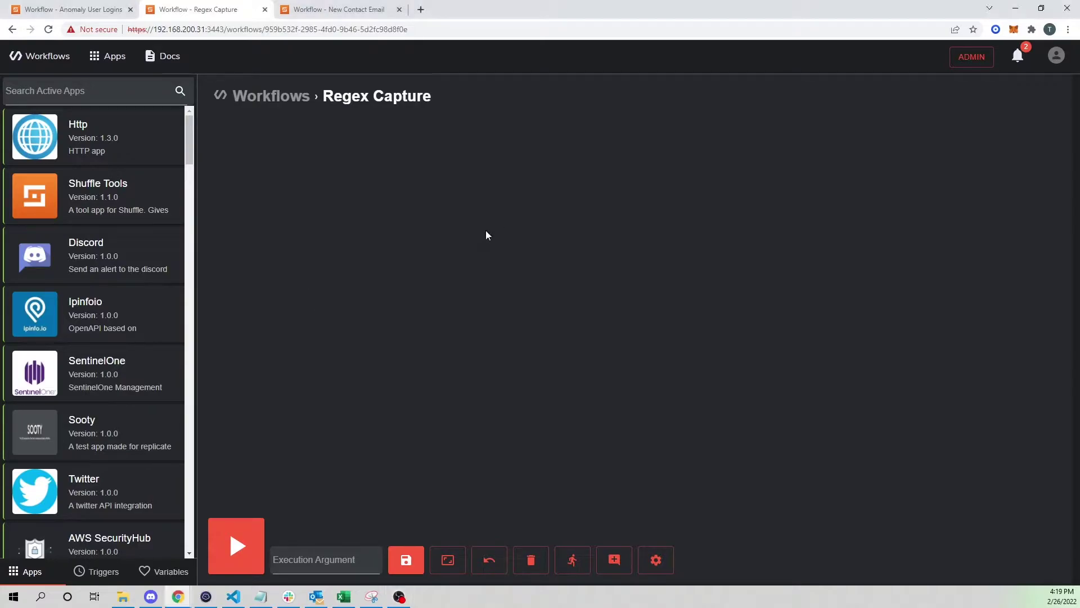
# Add a Shuffle Tools node to the empty workflow and name it "regex".
pyautogui.moveTo(146, 224); pyautogui.dragTo(535, 246)
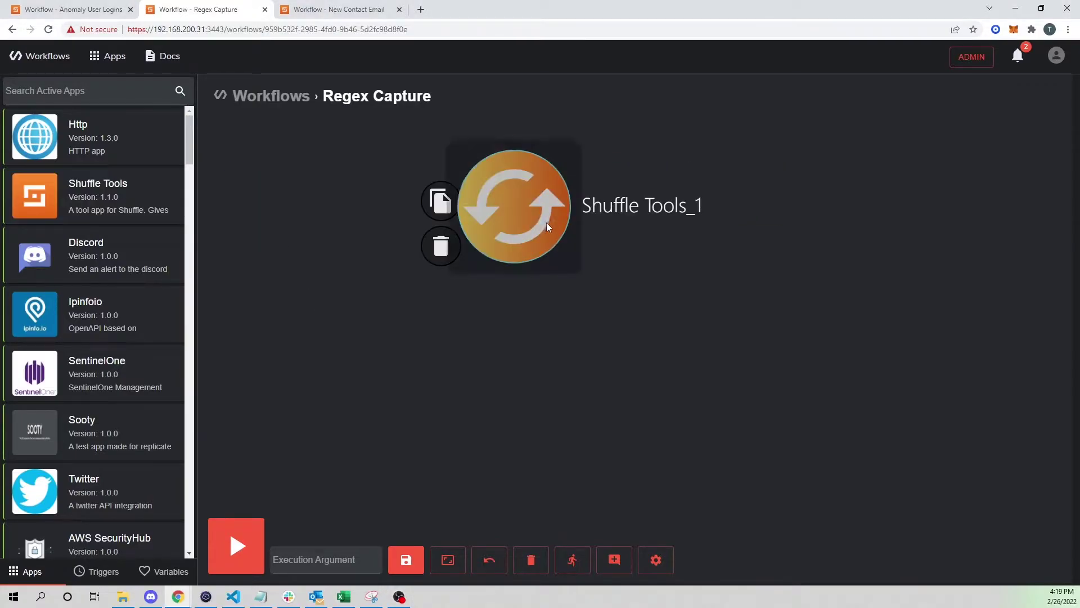
pyautogui.click(520, 248)
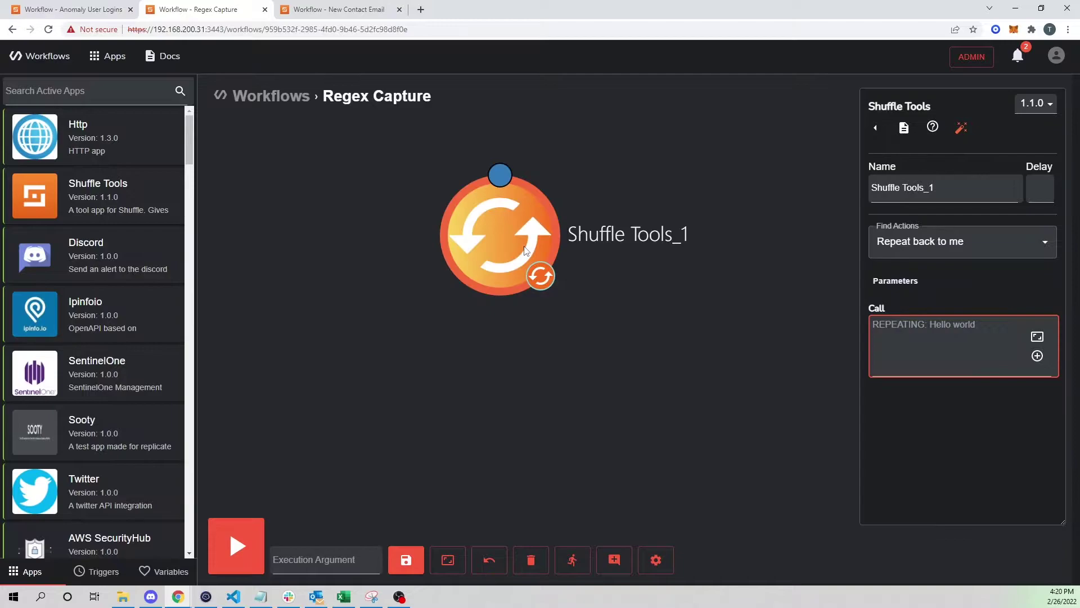
pyautogui.tripleClick(961, 185)
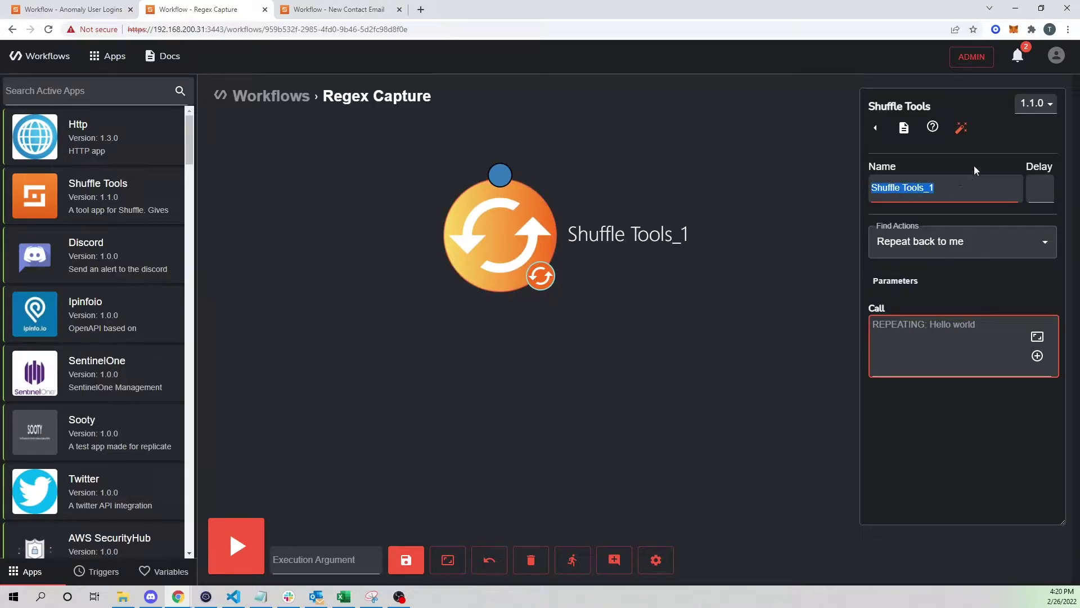
pyautogui.write('regex_')
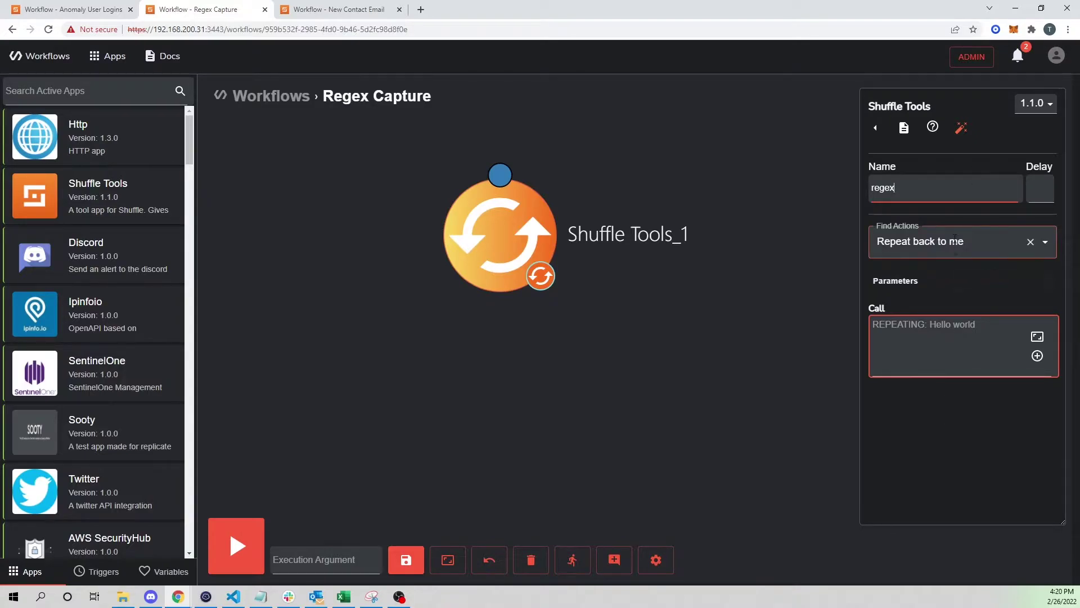
# Fill the regex node's Call parameter with the sample e-mail, name and message lines, change the message to "Please Subscribe", and save the workflow.
pyautogui.click(960, 340)
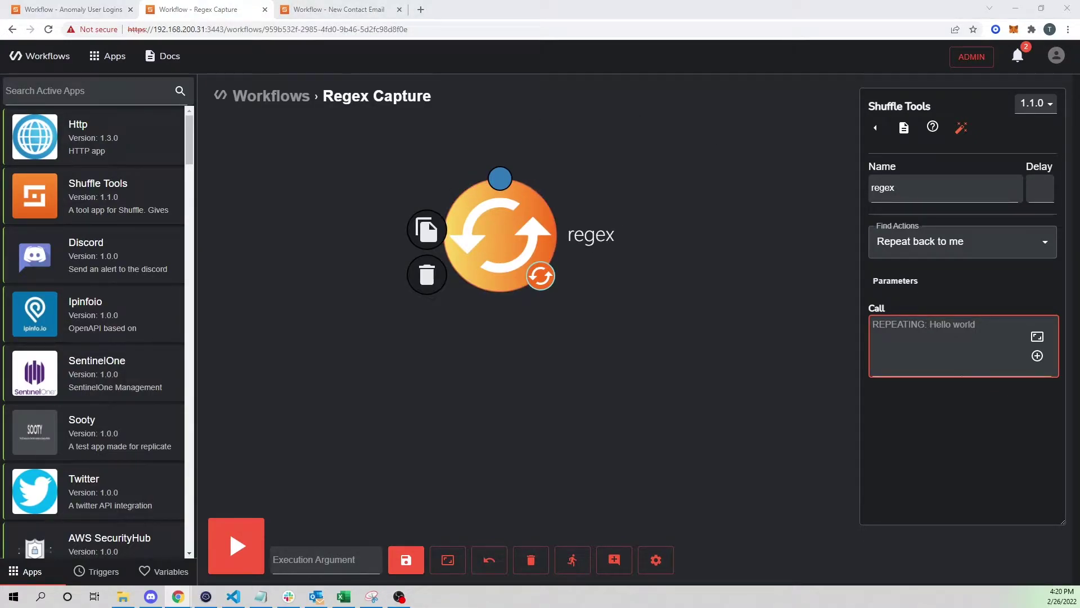
pyautogui.click(950, 343)
pyautogui.hotkey('ctrl', 'v')
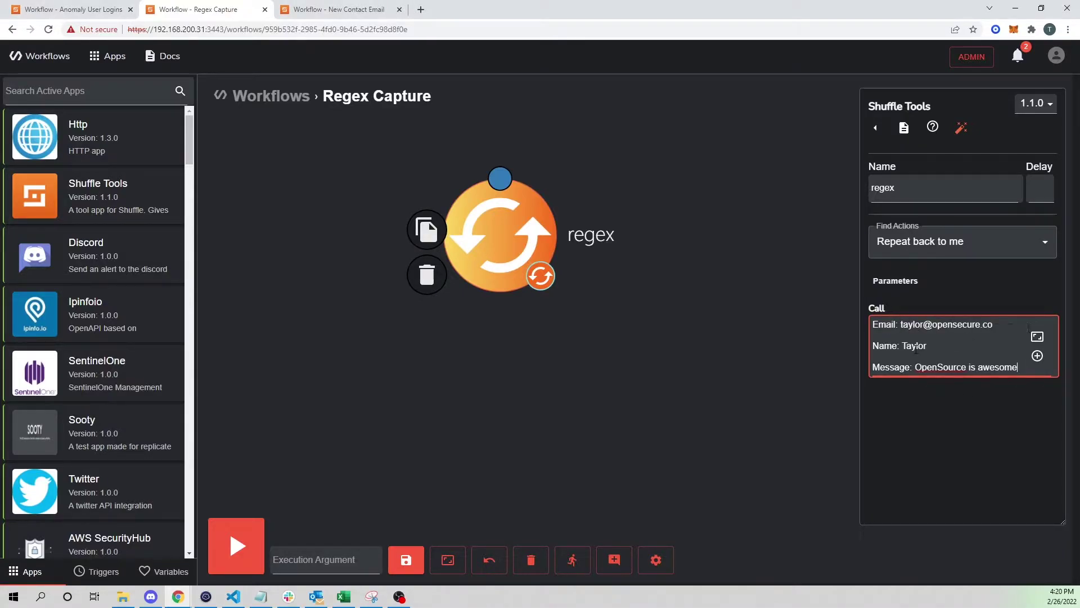
pyautogui.moveTo(1019, 367); pyautogui.dragTo(915, 370)
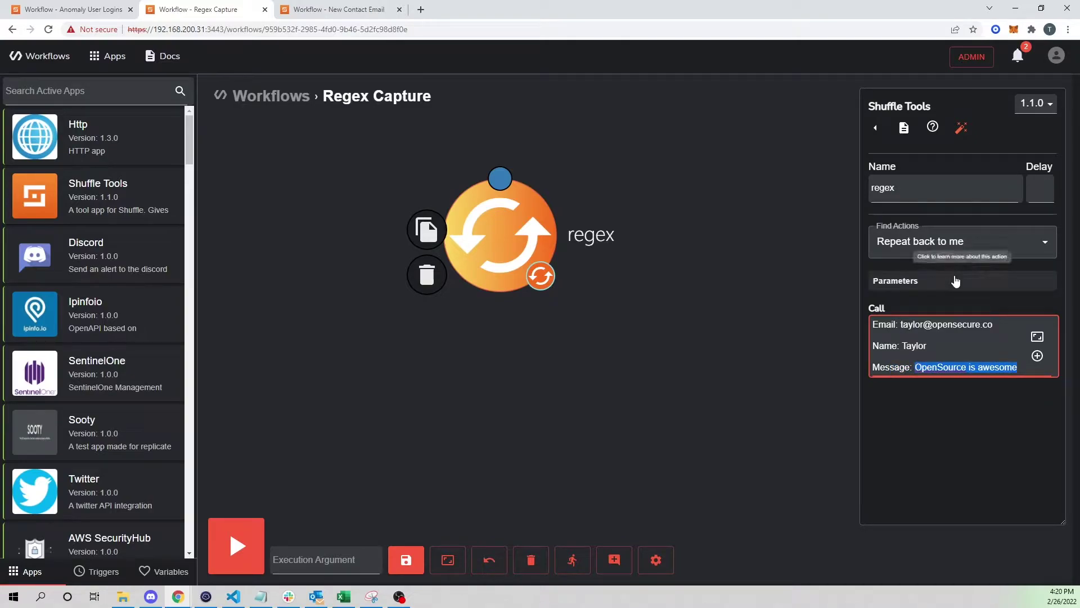
pyautogui.write('Please Subs')
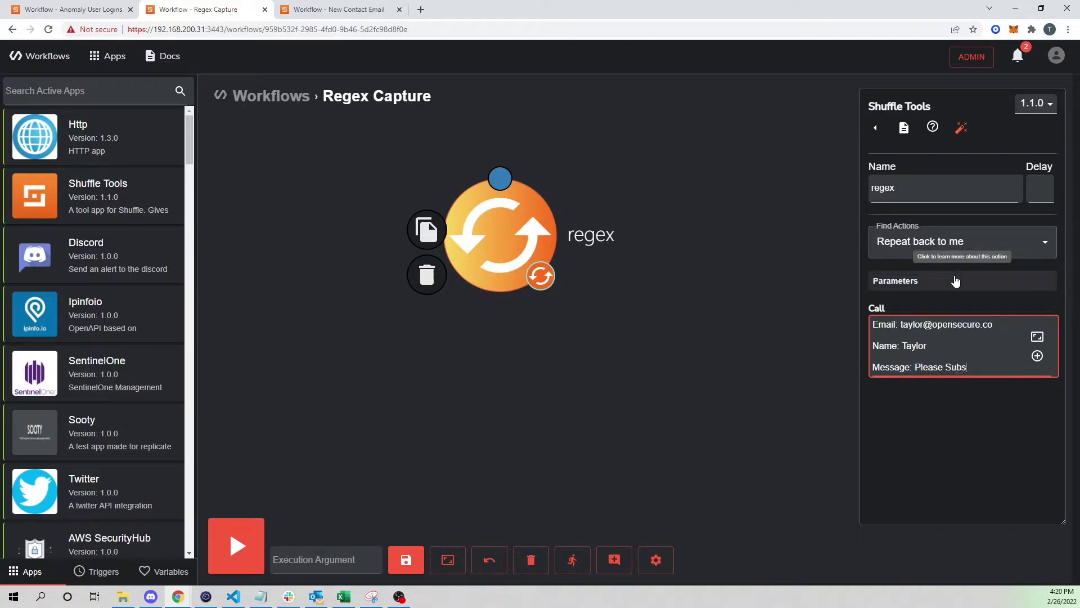
pyautogui.write('cribe')
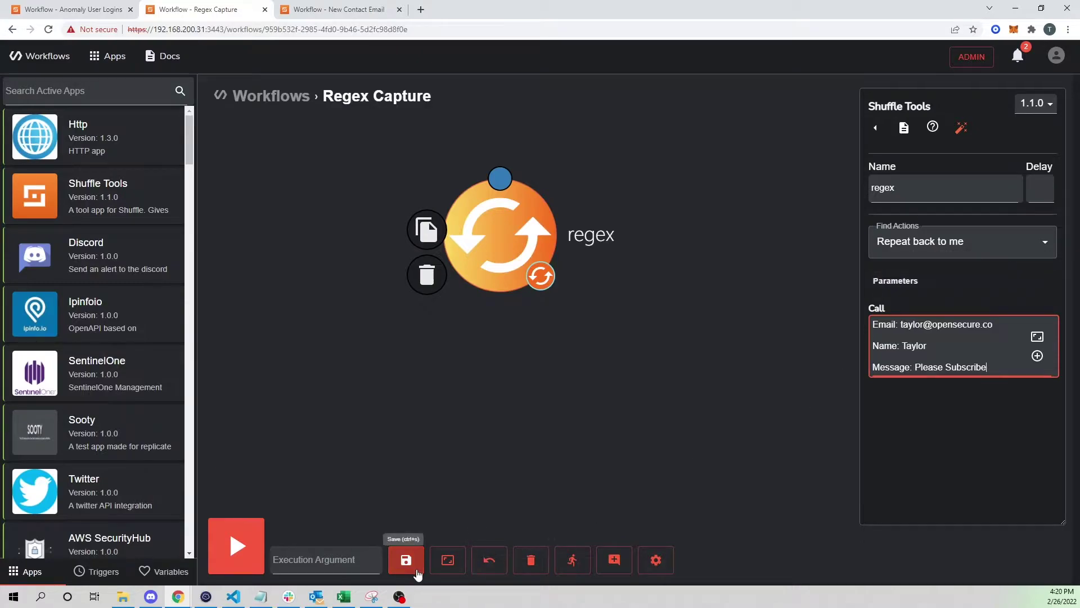
pyautogui.click(405, 559)
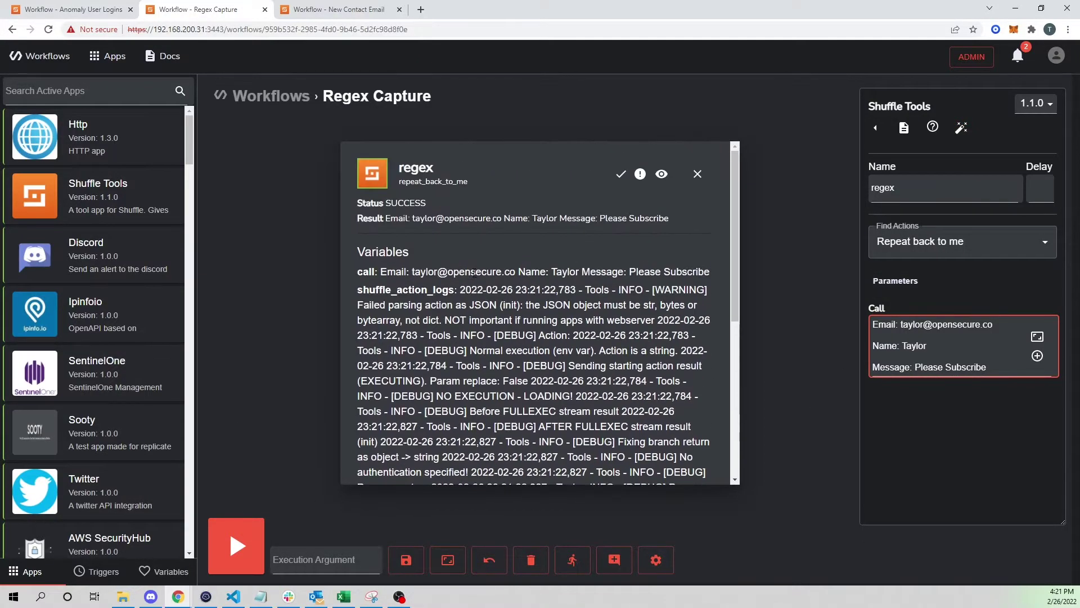
# Examine the regex node's execution result, especially the Email label and the address after it, and close the result window.
pyautogui.moveTo(386, 219); pyautogui.dragTo(664, 219)
pyautogui.click(565, 227)
pyautogui.click(618, 176)
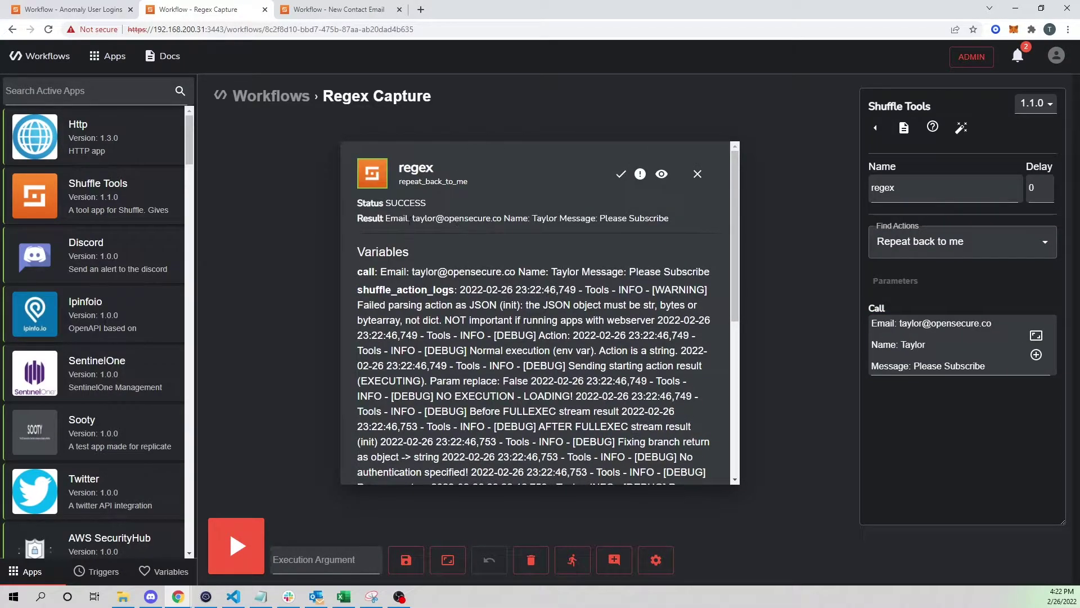
pyautogui.moveTo(400, 218); pyautogui.dragTo(664, 216)
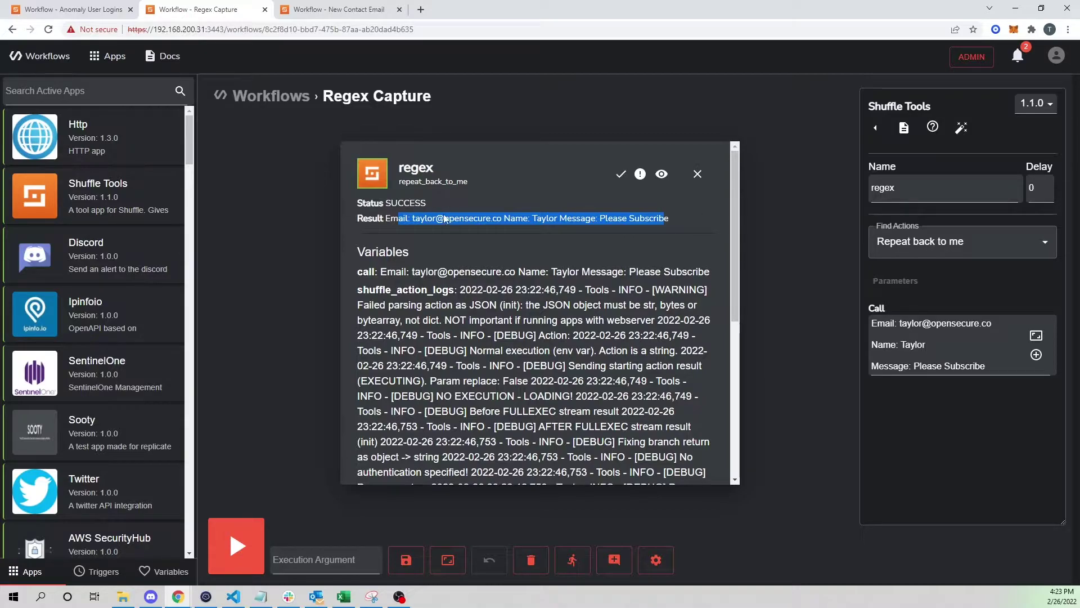
pyautogui.moveTo(414, 219); pyautogui.dragTo(501, 218)
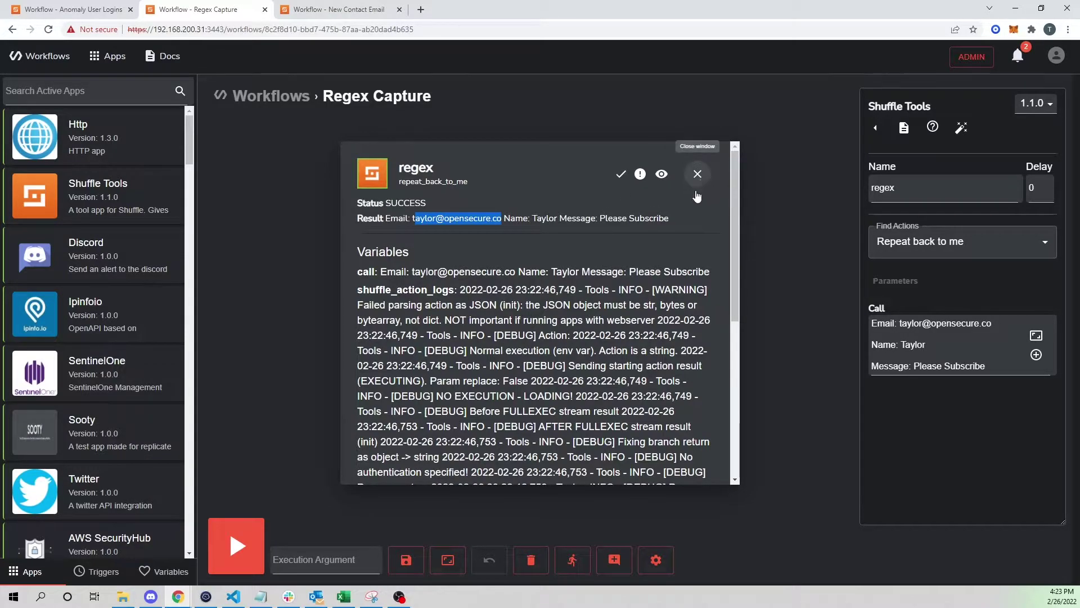
pyautogui.click(395, 218)
pyautogui.moveTo(386, 218); pyautogui.dragTo(416, 219)
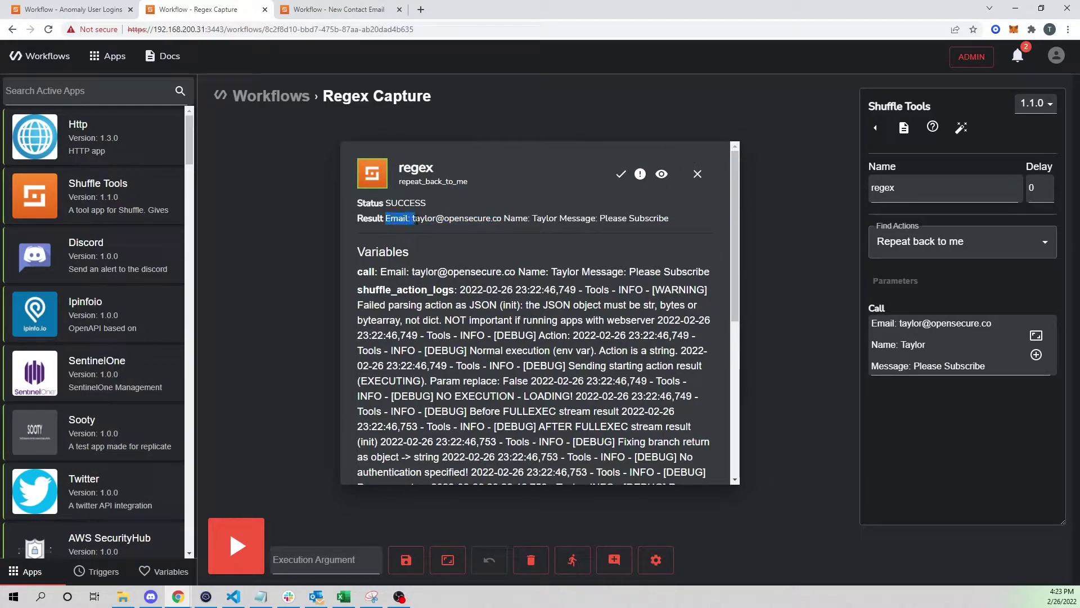
pyautogui.click(697, 174)
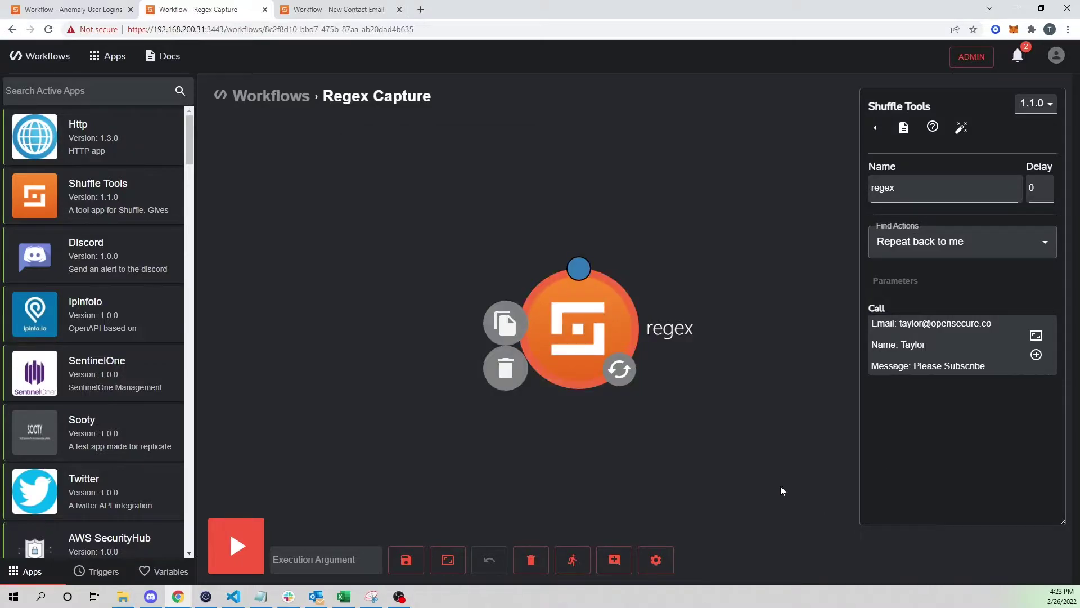
# Add a second Shuffle Tools node below the regex node and name it "capture_email".
pyautogui.moveTo(92, 214); pyautogui.dragTo(525, 383)
pyautogui.click(470, 384)
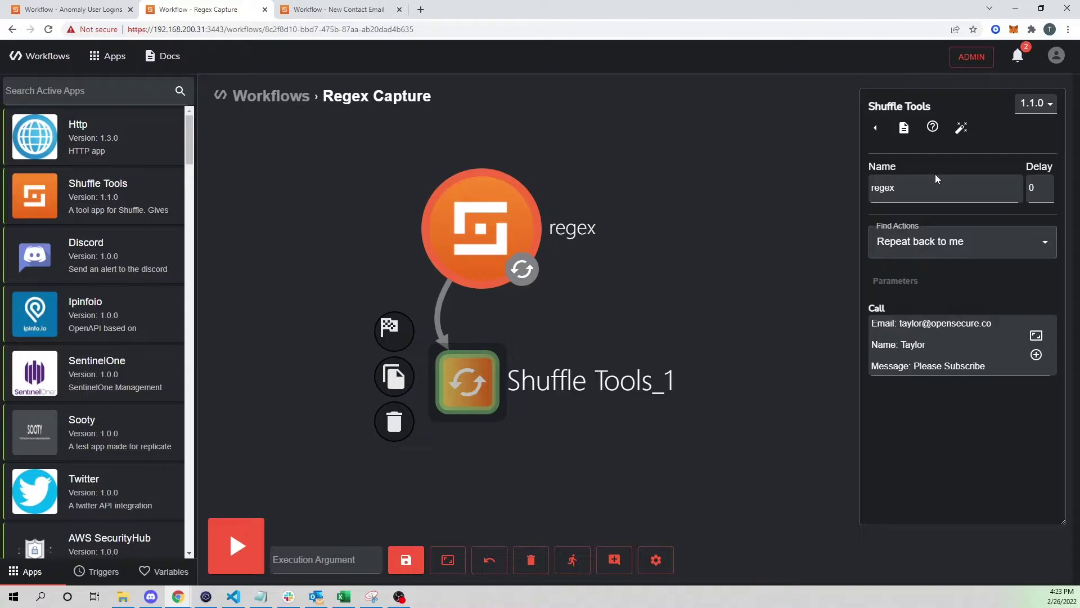
pyautogui.tripleClick(920, 188)
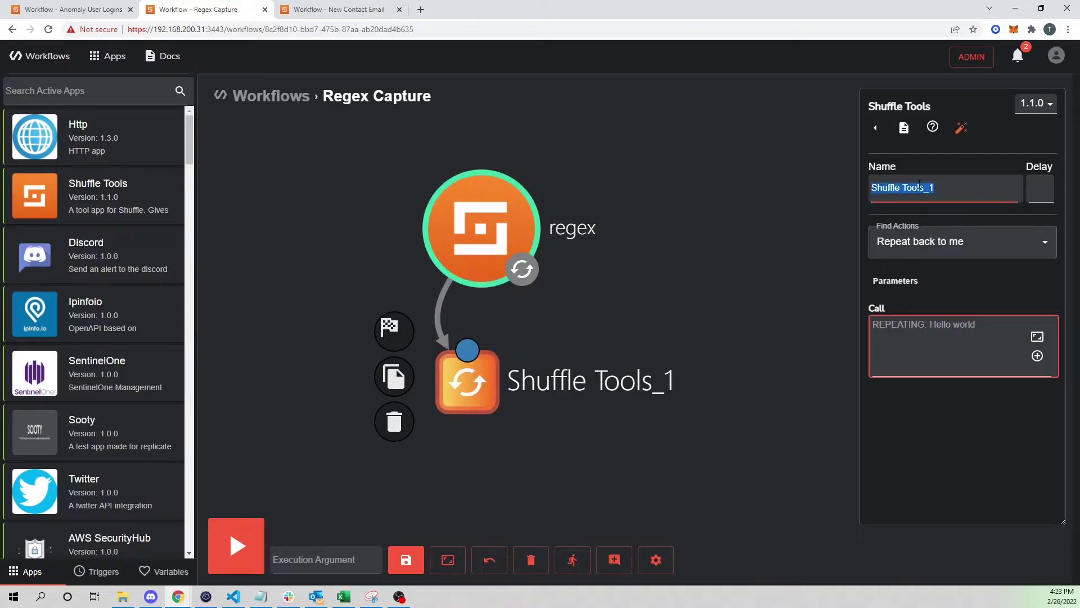
pyautogui.write('captiu')
pyautogui.press('BackSpace')
pyautogui.press('BackSpace')
pyautogui.write('ure_email')
# Set the capture_email node's action to Regex capture group and use the regex node's output, $regex, as its input data.
pyautogui.click(955, 241)
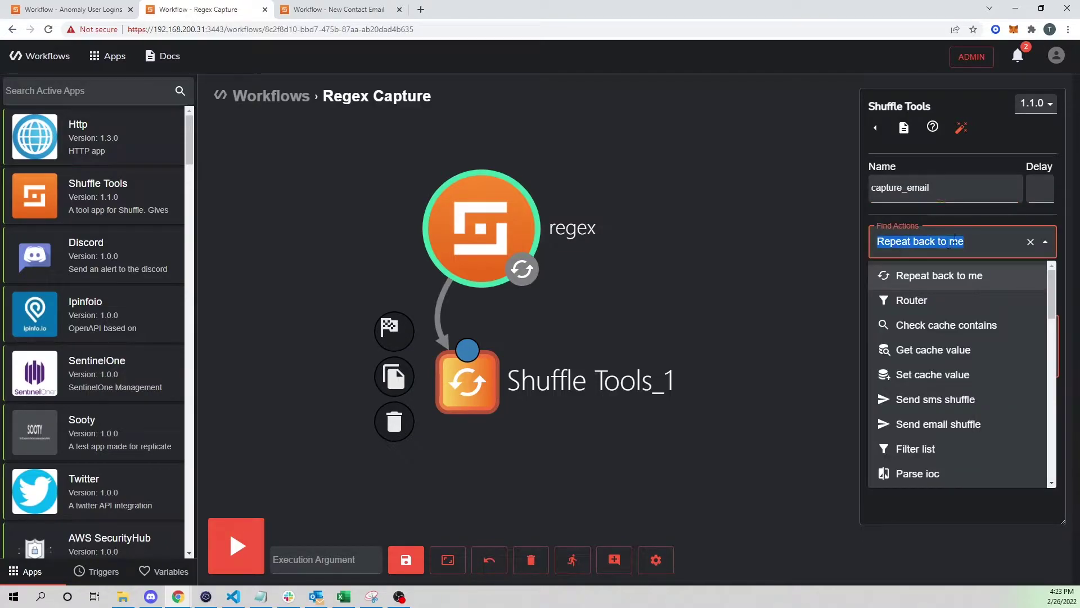
pyautogui.write('rep')
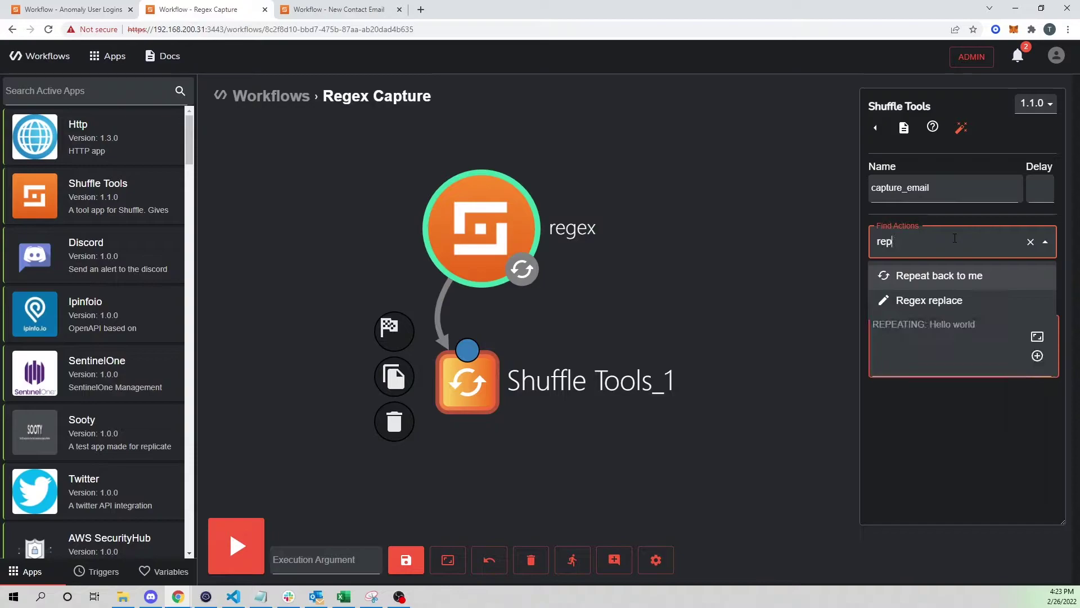
pyautogui.press('BackSpace')
pyautogui.write('ge')
pyautogui.click(920, 278)
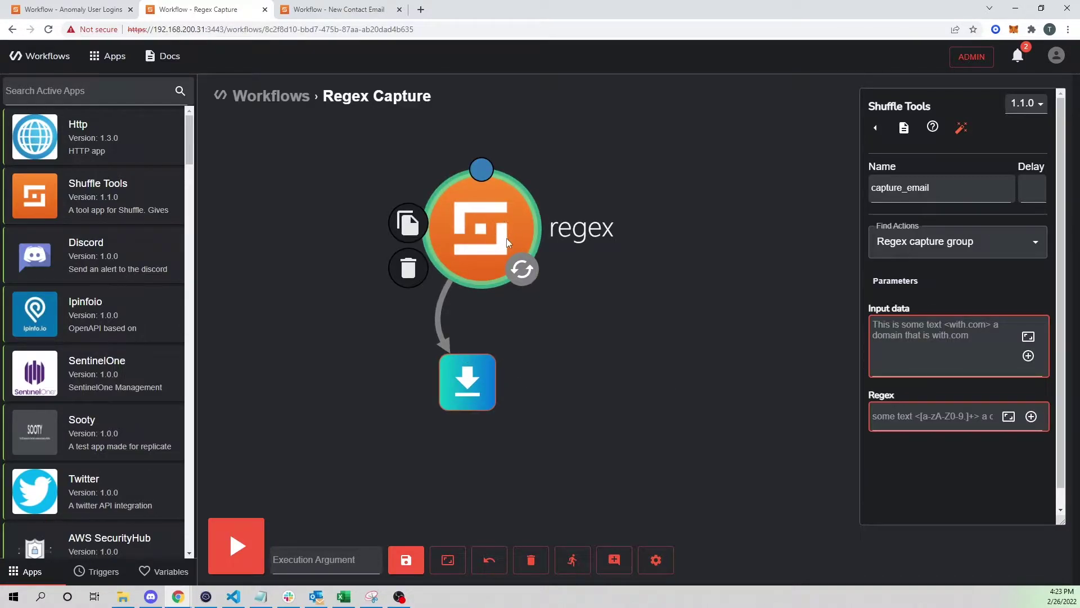
pyautogui.click(1028, 355)
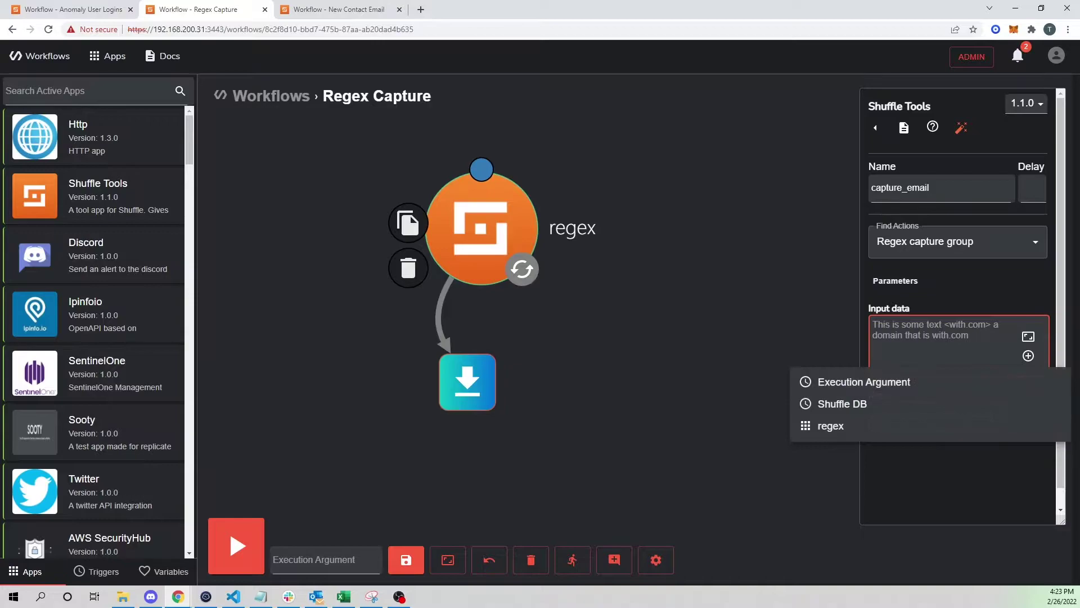
pyautogui.click(829, 425)
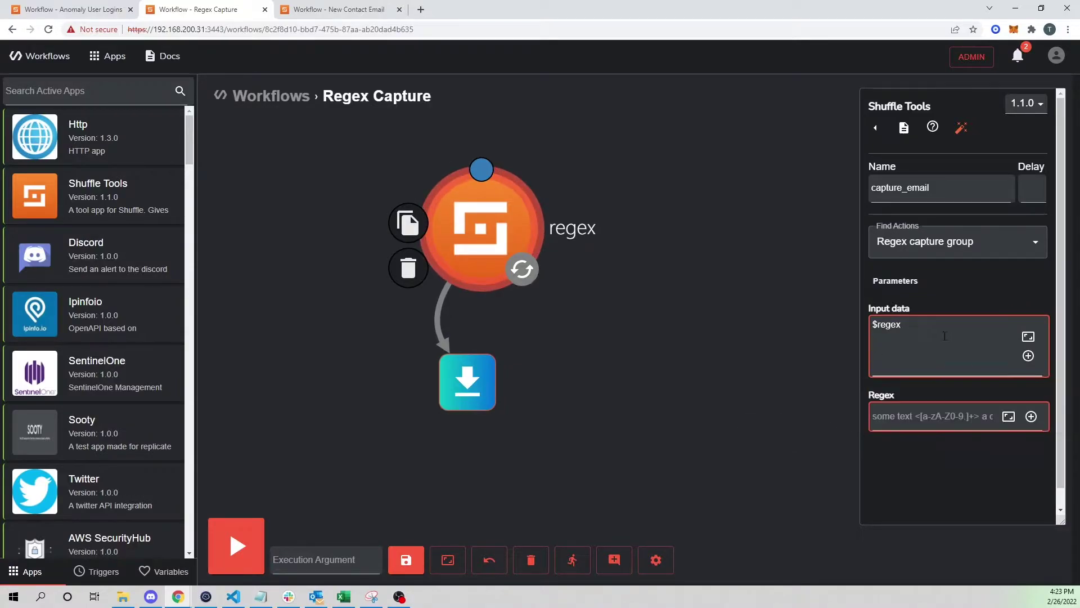
# Reopen the regex node's last execution result to review the text the capture pattern must match.
pyautogui.click(899, 417)
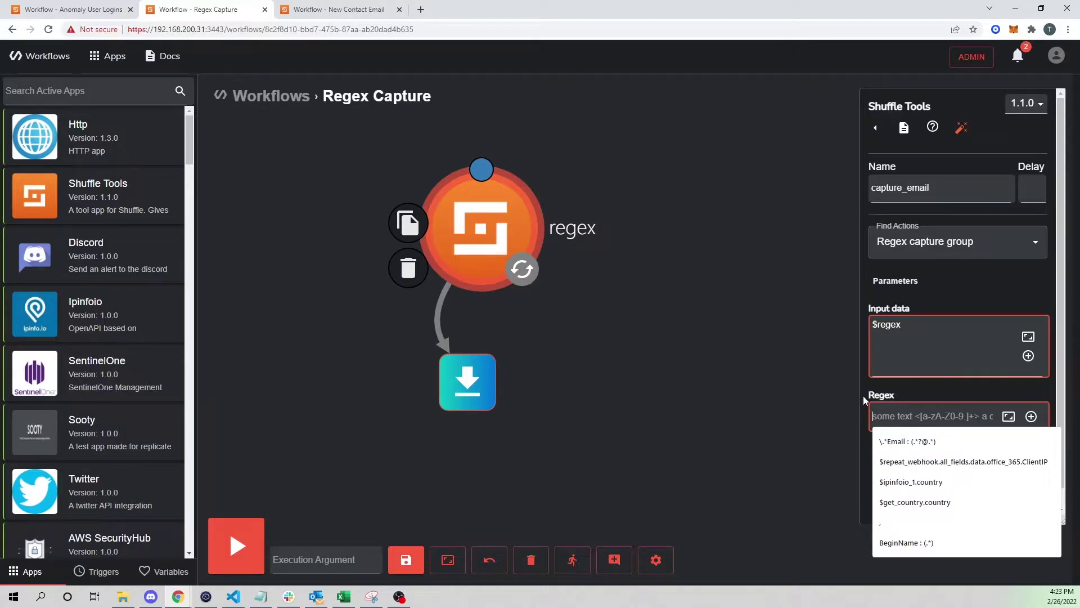
pyautogui.click(503, 231)
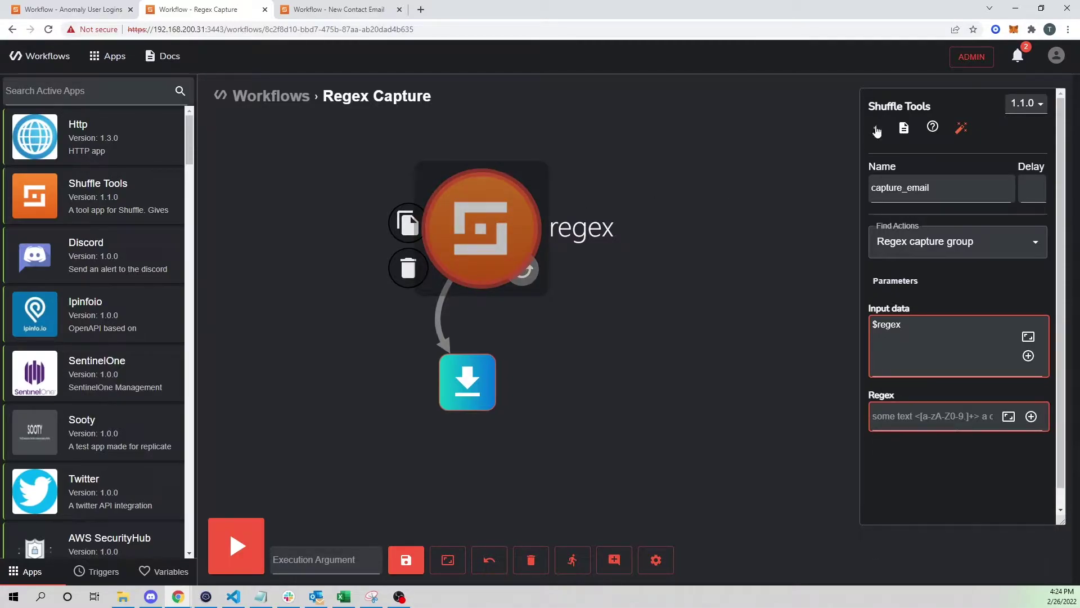
pyautogui.click(877, 132)
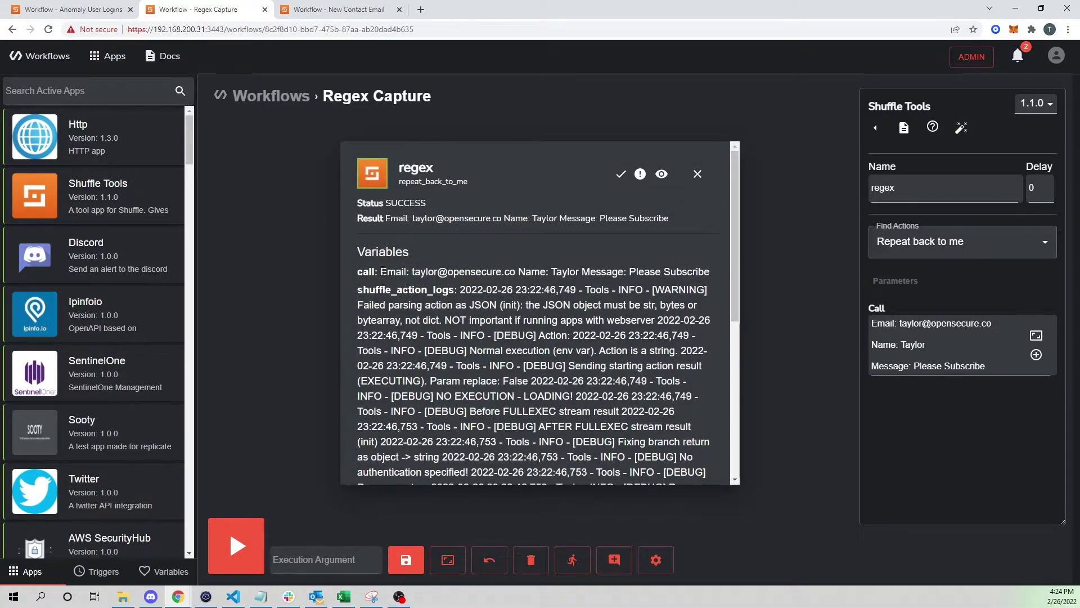
# Copy the "Email:" label from the call variable in the regex node's result and close the result window.
pyautogui.moveTo(381, 271); pyautogui.dragTo(409, 272)
pyautogui.click(447, 278)
pyautogui.moveTo(381, 271); pyautogui.dragTo(410, 272)
pyautogui.hotkey('ctrl', 'c')
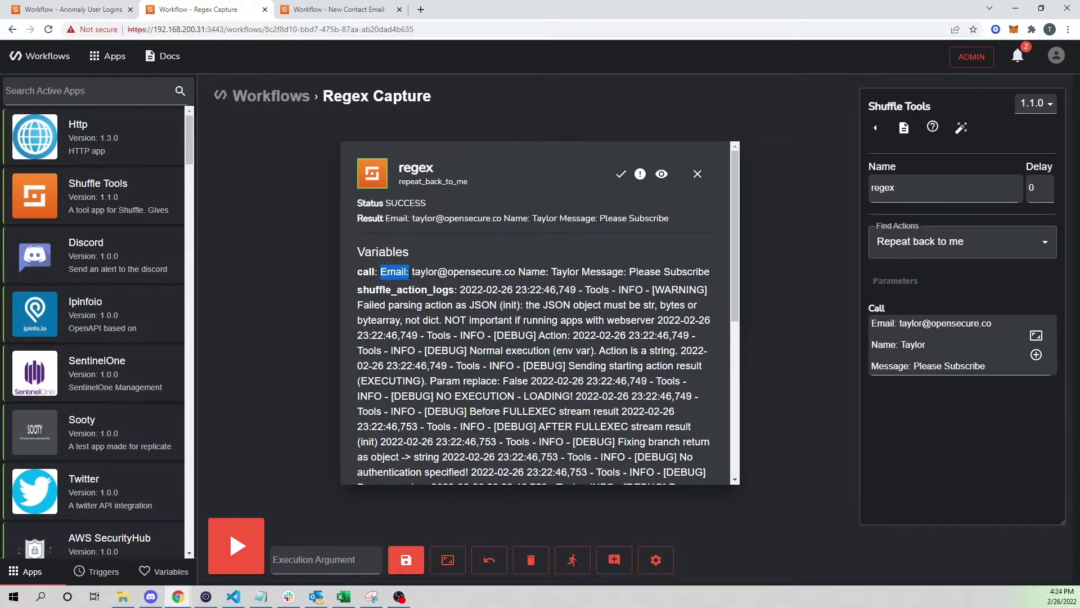
pyautogui.click(699, 174)
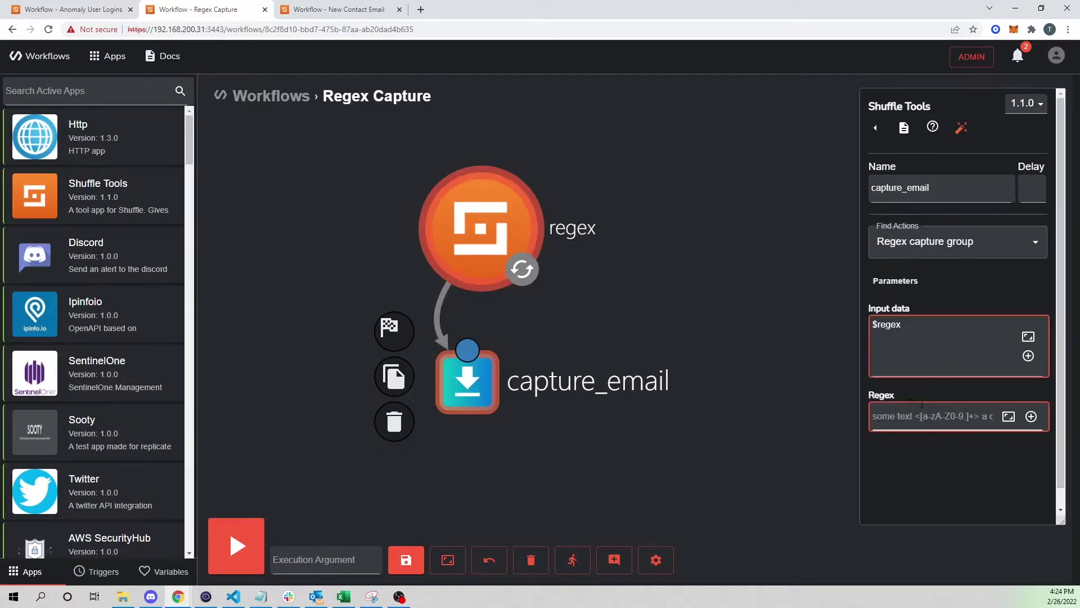
# Set the capture_email node's regex to "Email: (.*)", using the copied label followed by the capture group.
pyautogui.click(921, 416)
pyautogui.hotkey('ctrl', 'v')
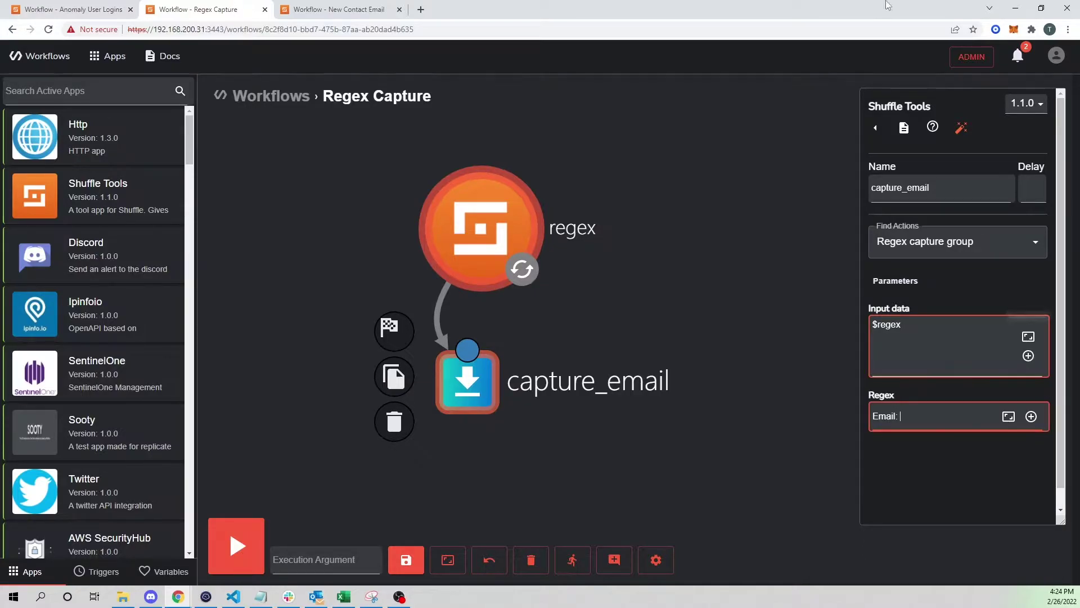
pyautogui.click(760, 178)
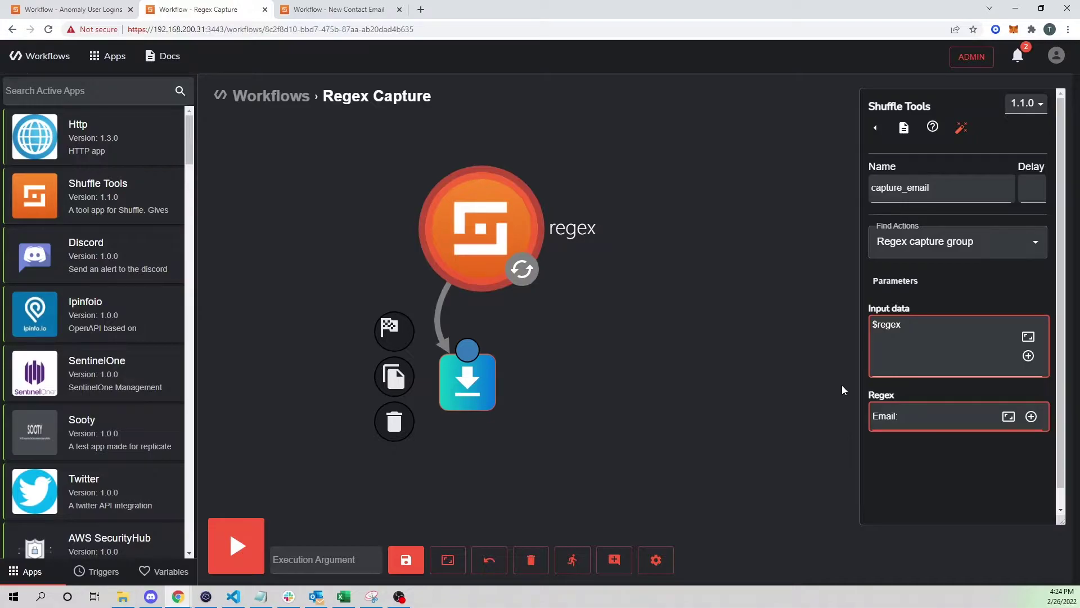
pyautogui.write('(.*)')
pyautogui.moveTo(901, 418); pyautogui.dragTo(910, 415)
pyautogui.click(948, 361)
pyautogui.moveTo(919, 416); pyautogui.dragTo(903, 418)
# Search the web for "online regex tester" in a new browser tab and open regex101.
pyautogui.click(421, 10)
pyautogui.write('egex')
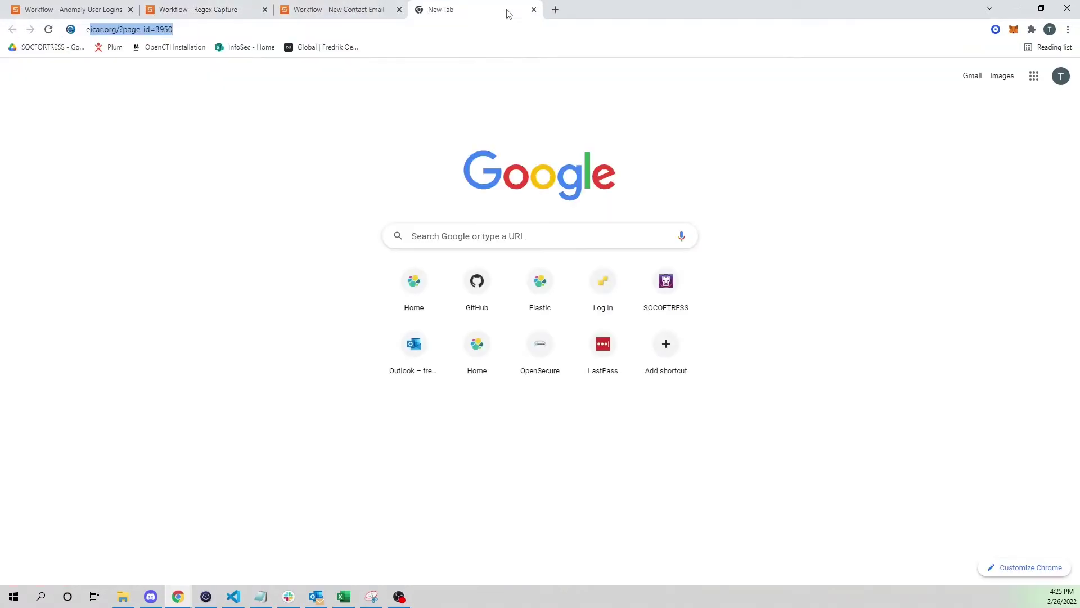
pyautogui.press('BackSpace')
pyautogui.press('BackSpace')
pyautogui.press('BackSpace')
pyautogui.press('BackSpace')
pyautogui.write('r')
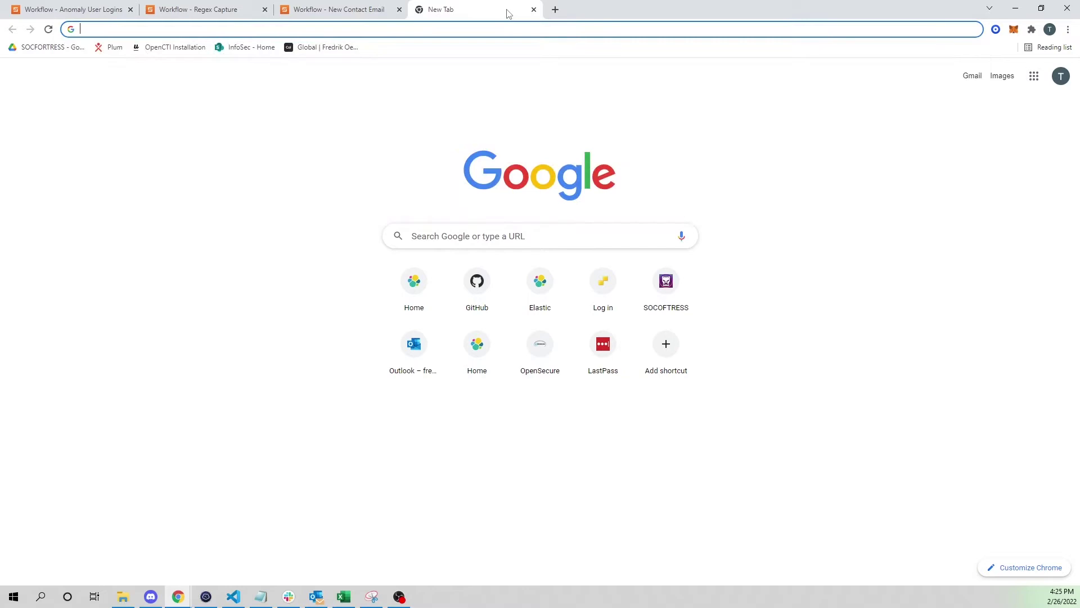
pyautogui.write('online re')
pyautogui.press('Down')
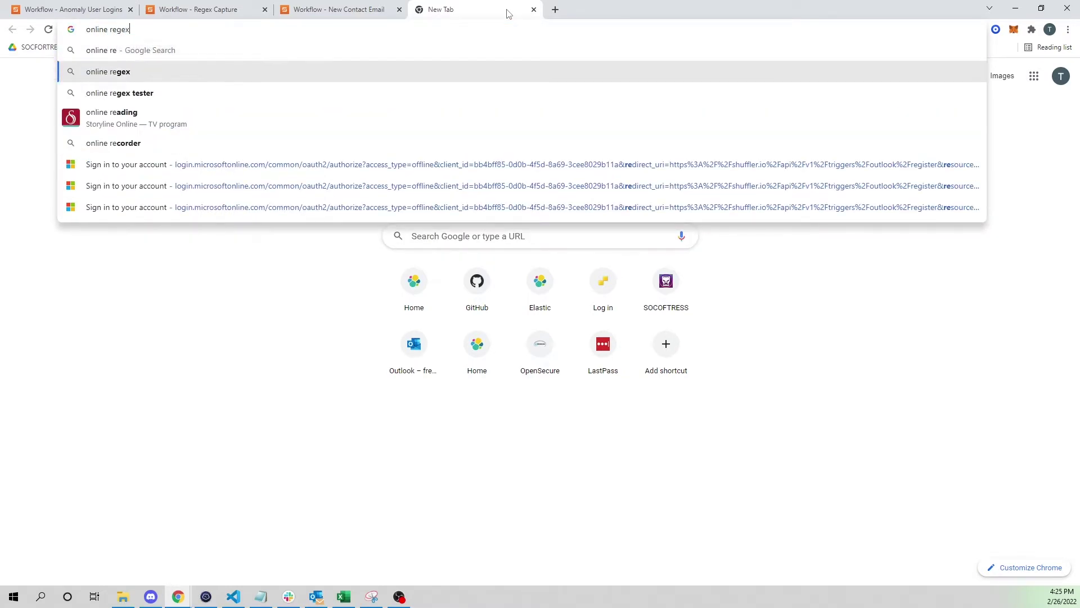
pyautogui.press('Down')
pyautogui.press('Return')
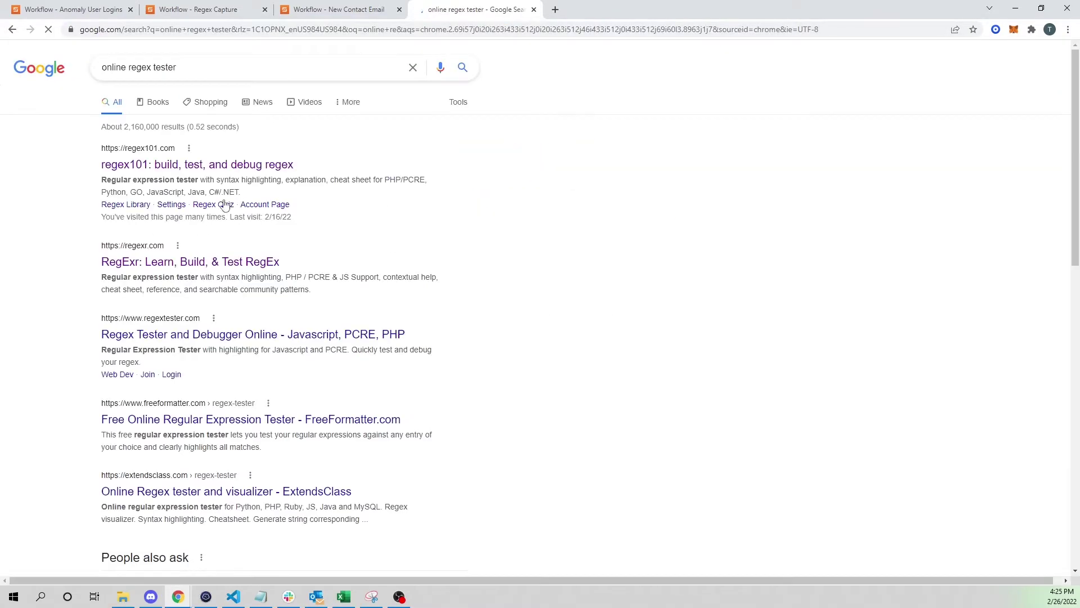
pyautogui.click(211, 164)
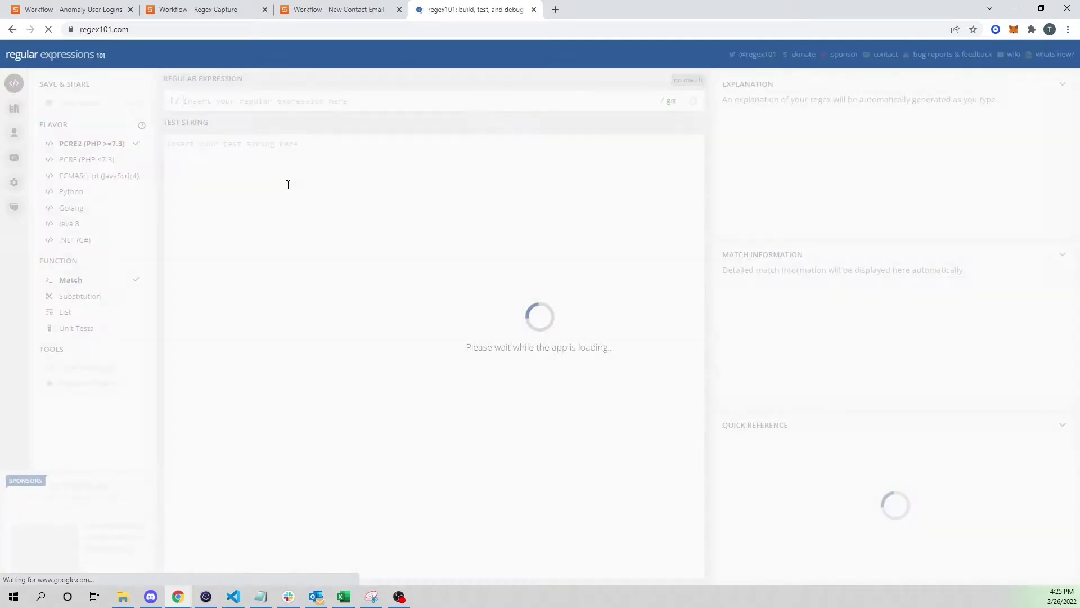
# Enter a sample first name followed by 123 as the test string in regex101.
pyautogui.click(343, 11)
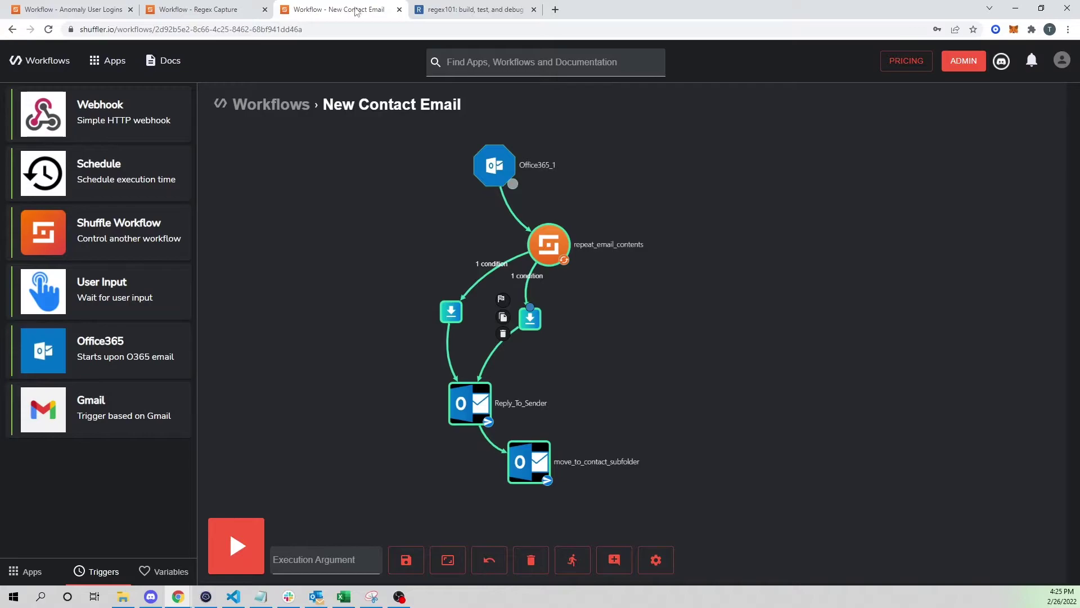
pyautogui.click(440, 9)
pyautogui.write('taylor')
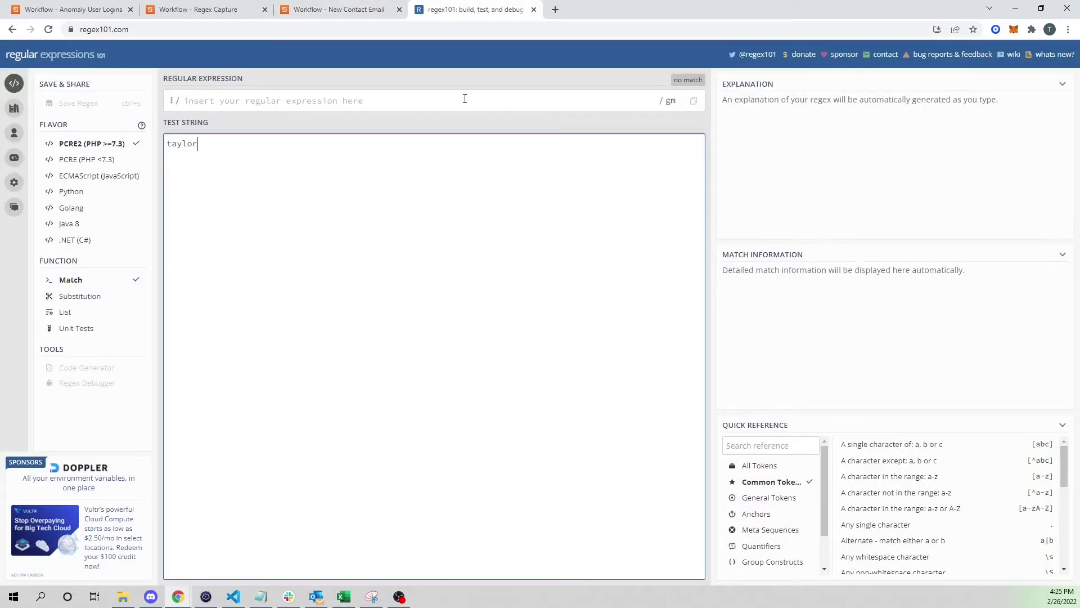
pyautogui.write('123')
# Enter the regular expression tay(.*) in regex101 and examine what the first capturing group matches.
pyautogui.click(409, 94)
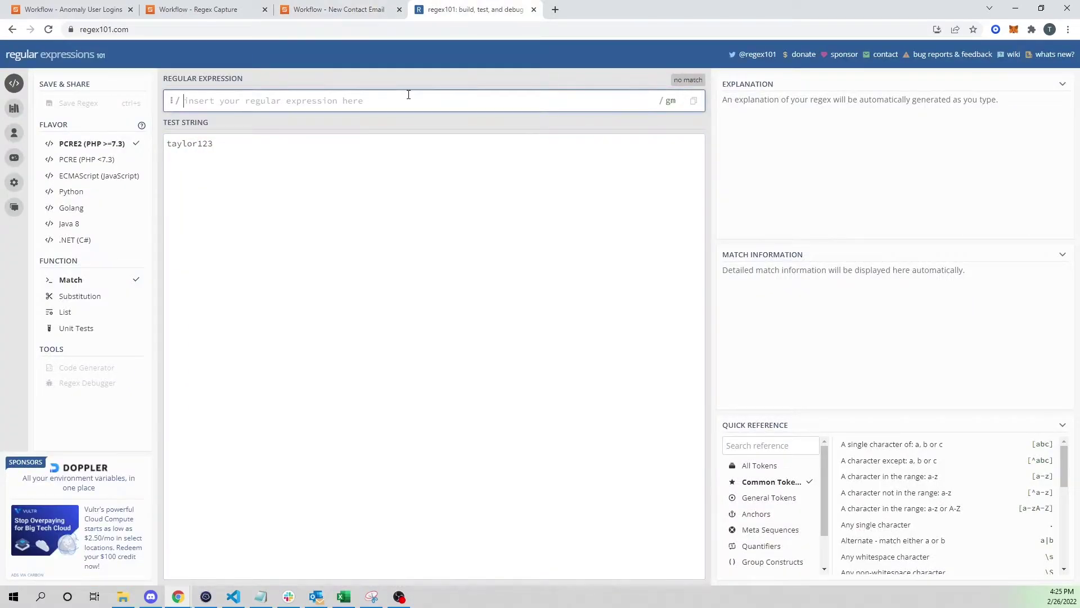
pyautogui.write('tay')
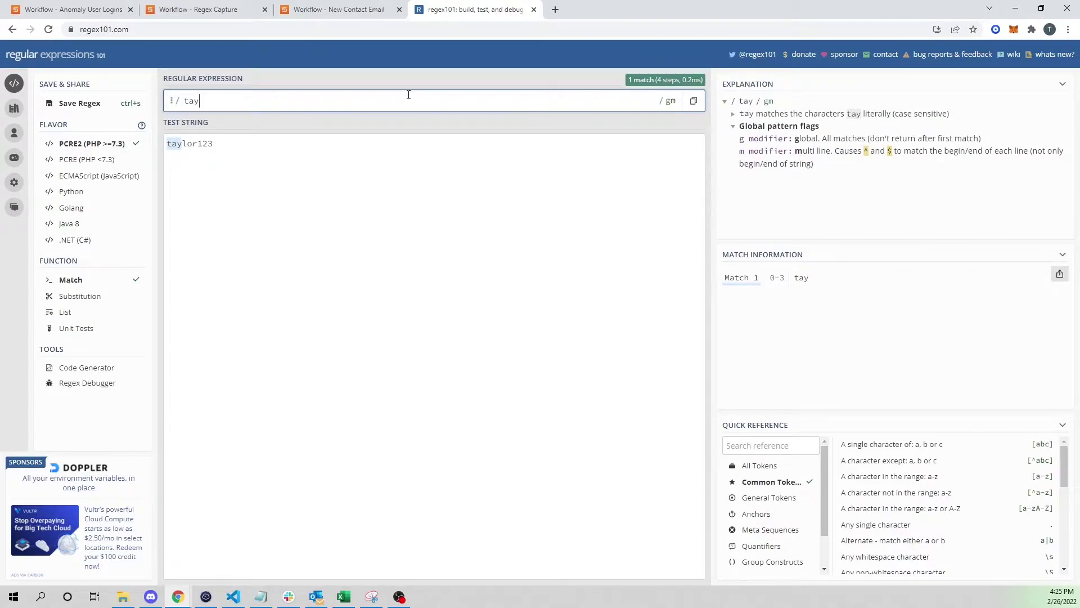
pyautogui.write('(.*)')
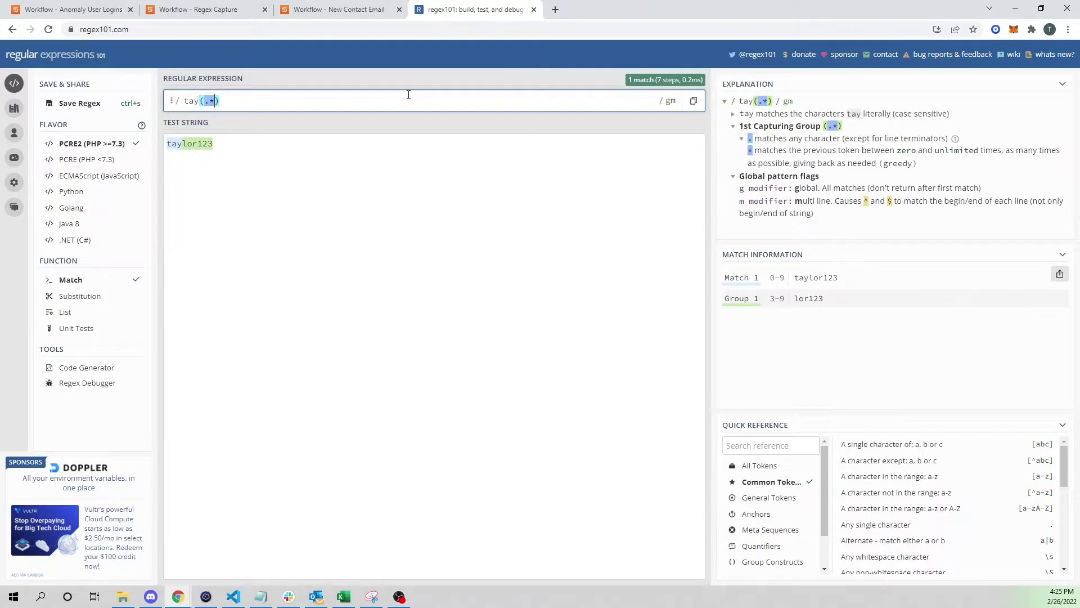
pyautogui.press('Right')
pyautogui.press('Right')
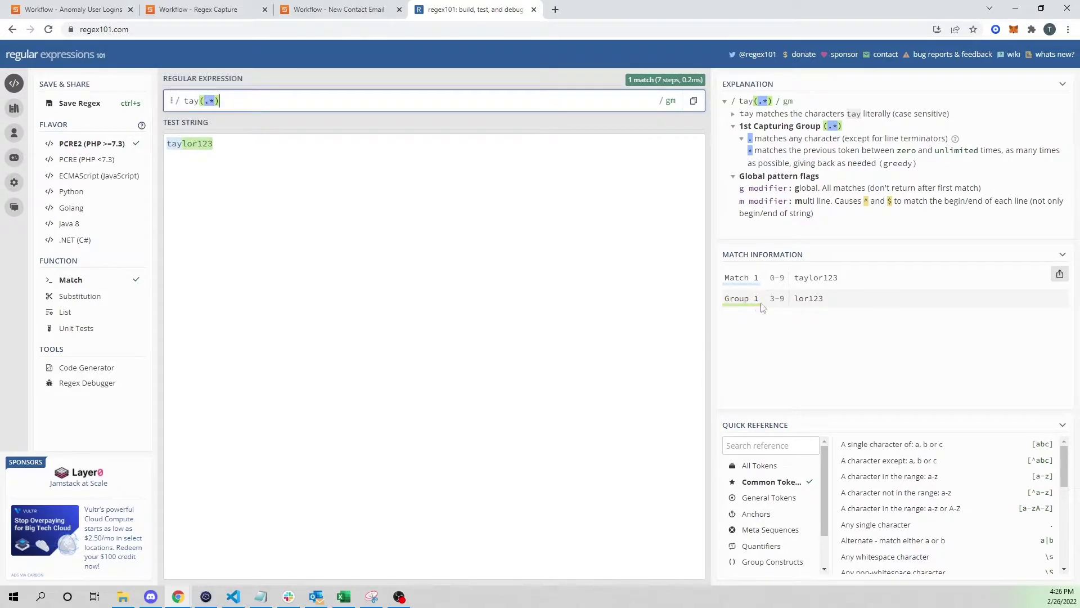
pyautogui.moveTo(823, 299); pyautogui.dragTo(778, 299)
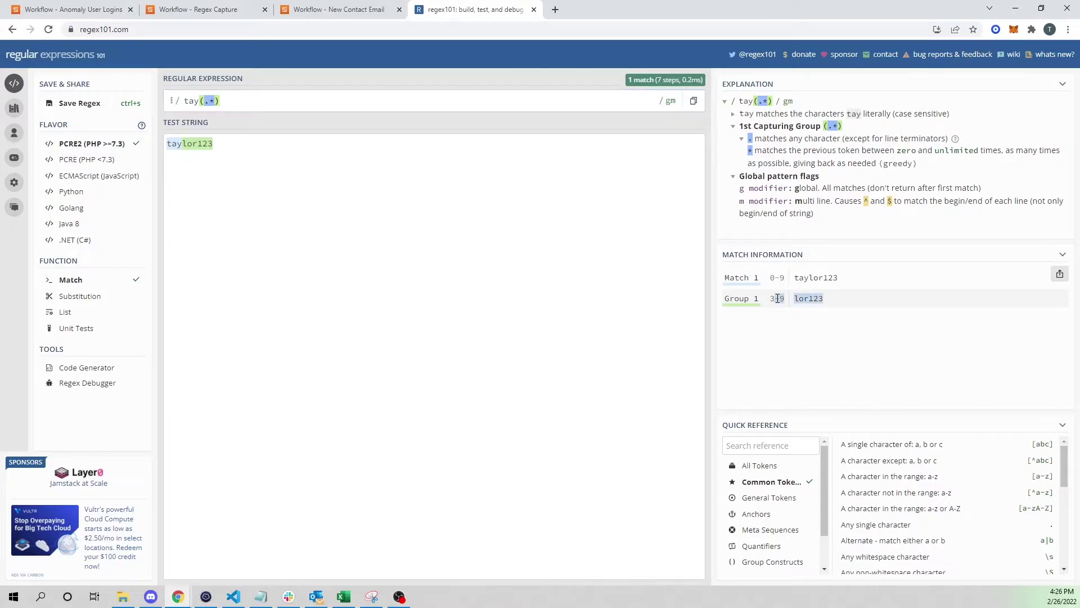
# Return to the Regex Capture workflow, review capture_email's "Email: (.*)" pattern, and execute the workflow.
pyautogui.click(344, 6)
pyautogui.click(247, 7)
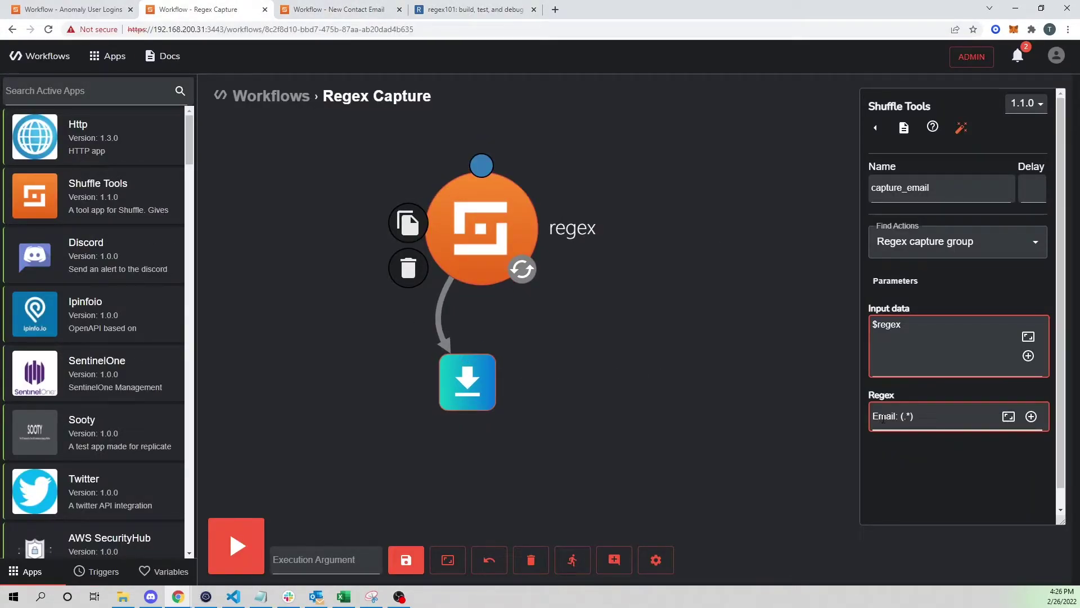
pyautogui.moveTo(877, 418); pyautogui.dragTo(912, 416)
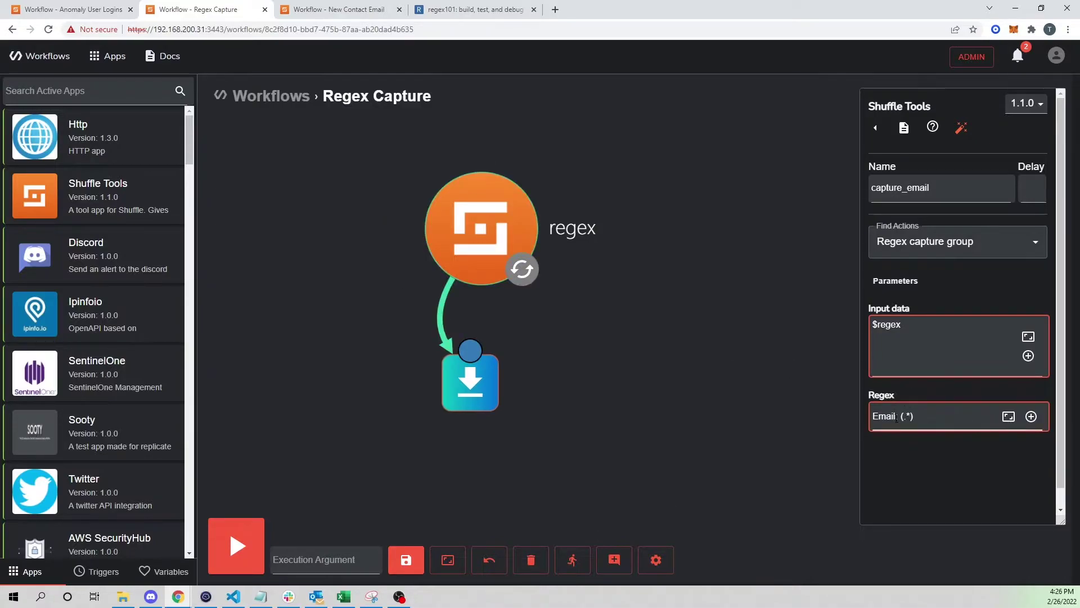
pyautogui.moveTo(900, 416); pyautogui.dragTo(904, 416)
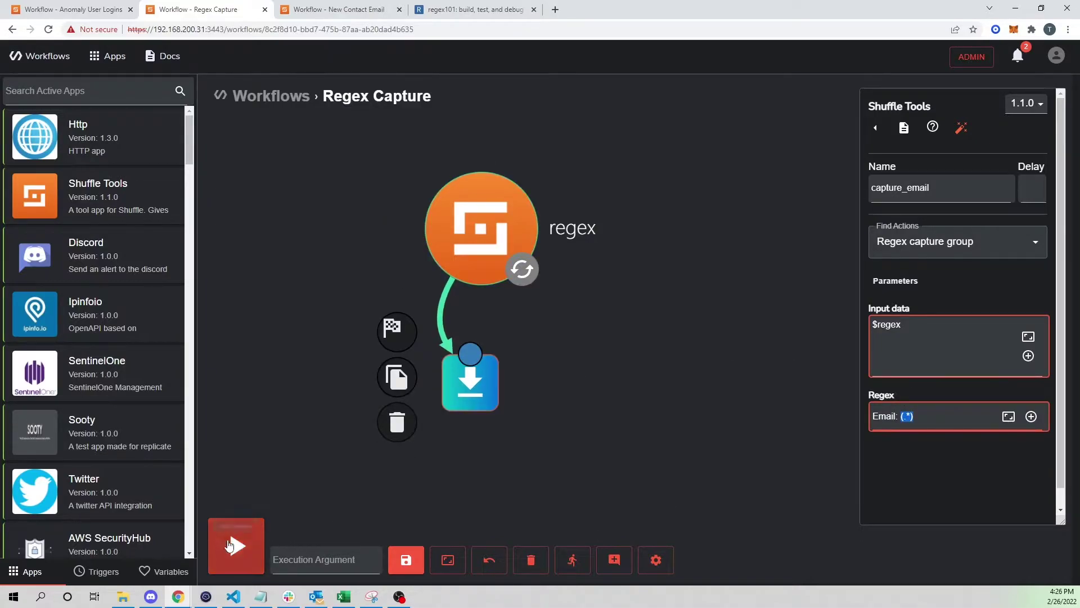
pyautogui.click(230, 544)
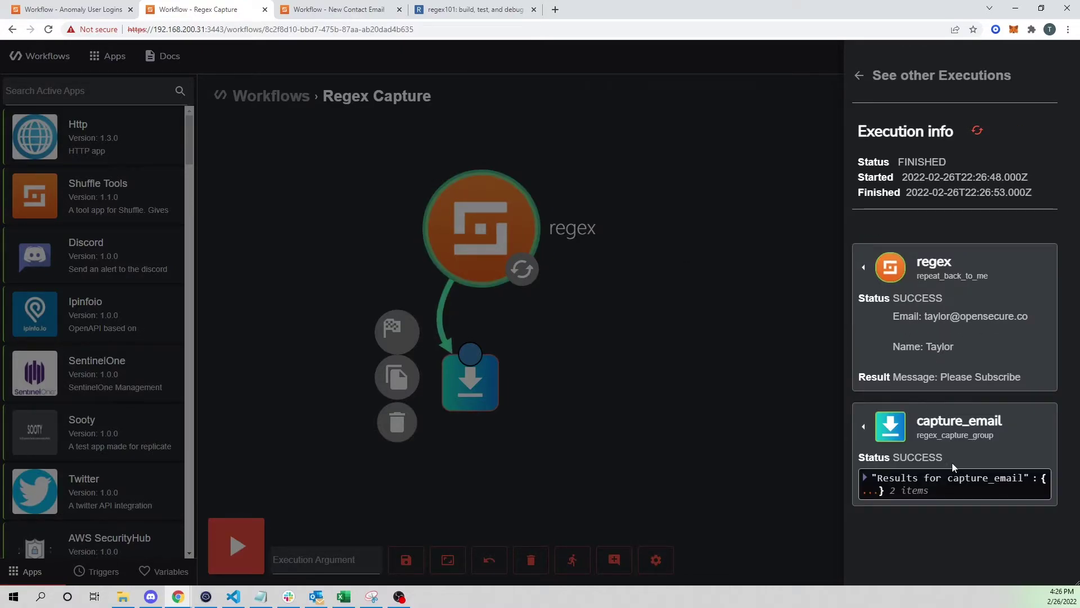
# Examine the capture_email node's execution result, especially the value in group_0, and close the result window.
pyautogui.click(863, 426)
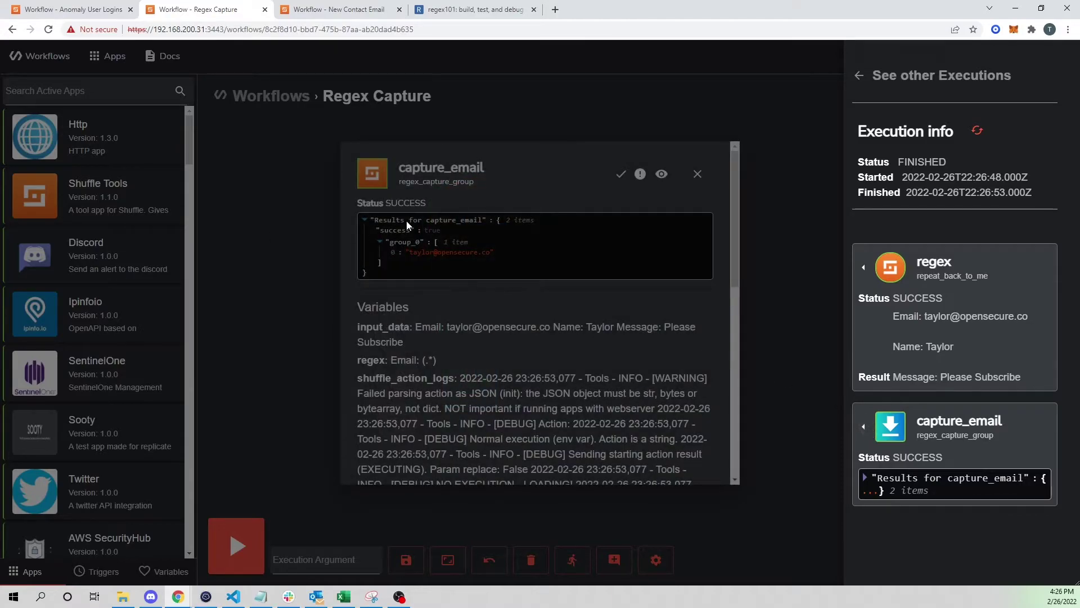
pyautogui.click(414, 238)
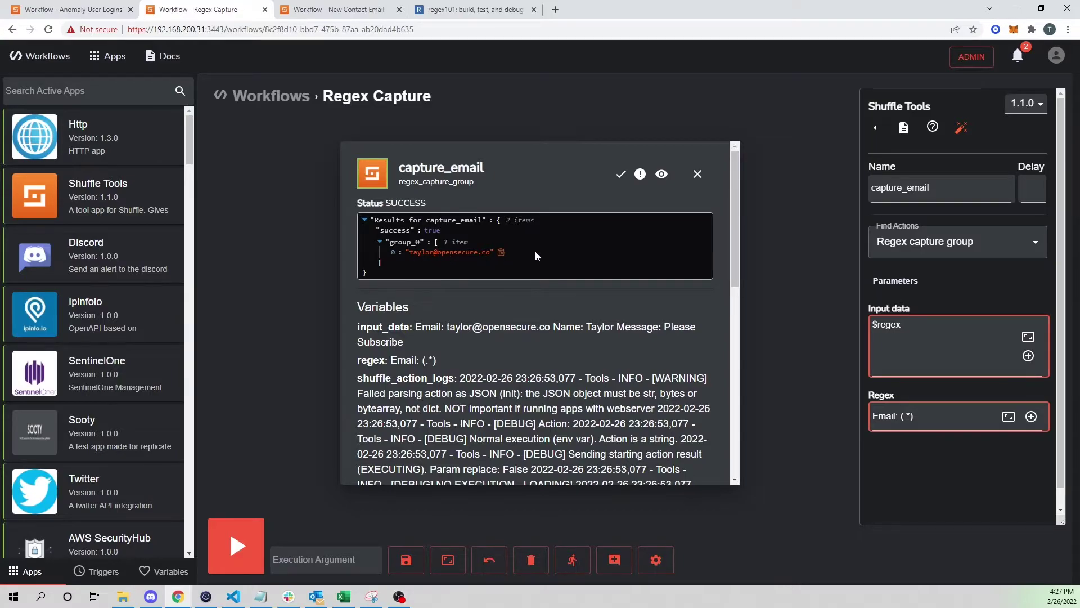
pyautogui.click(697, 174)
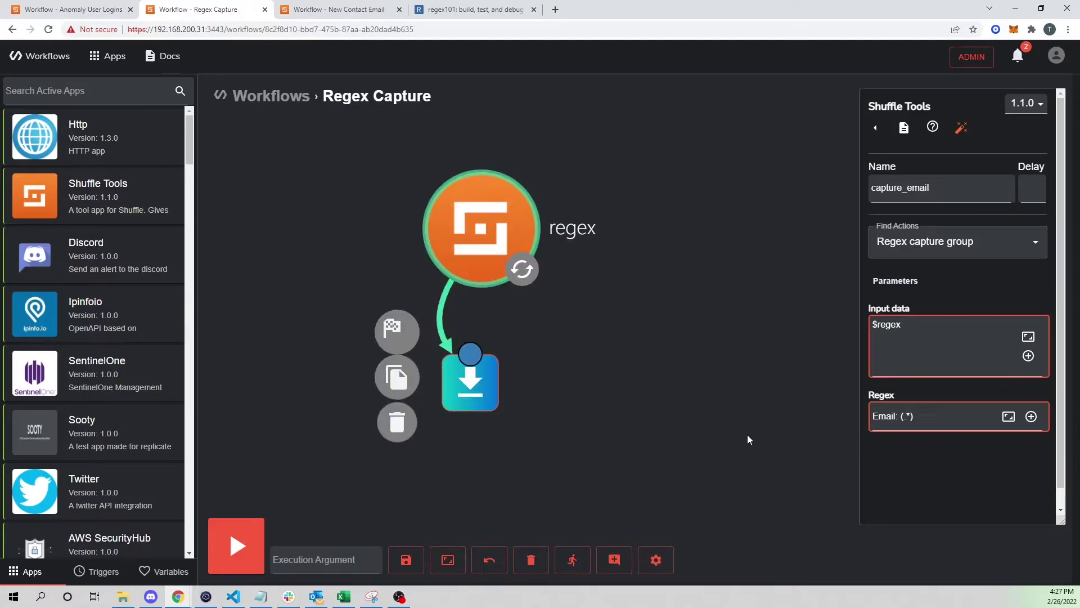
# Review the regex node's last execution result for the remaining labelled fields and close it.
pyautogui.click(492, 234)
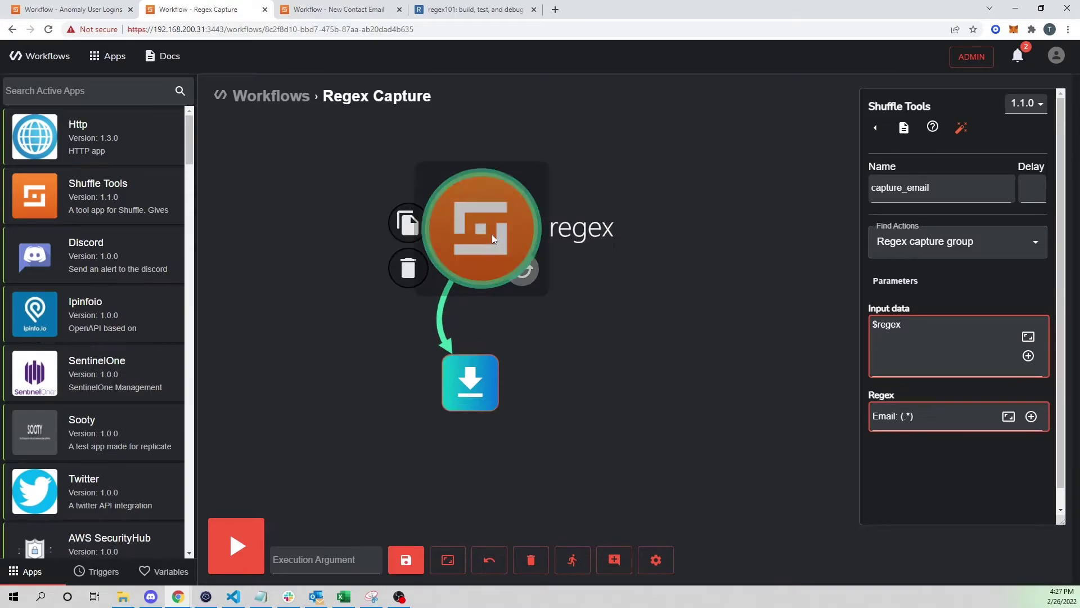
pyautogui.click(875, 129)
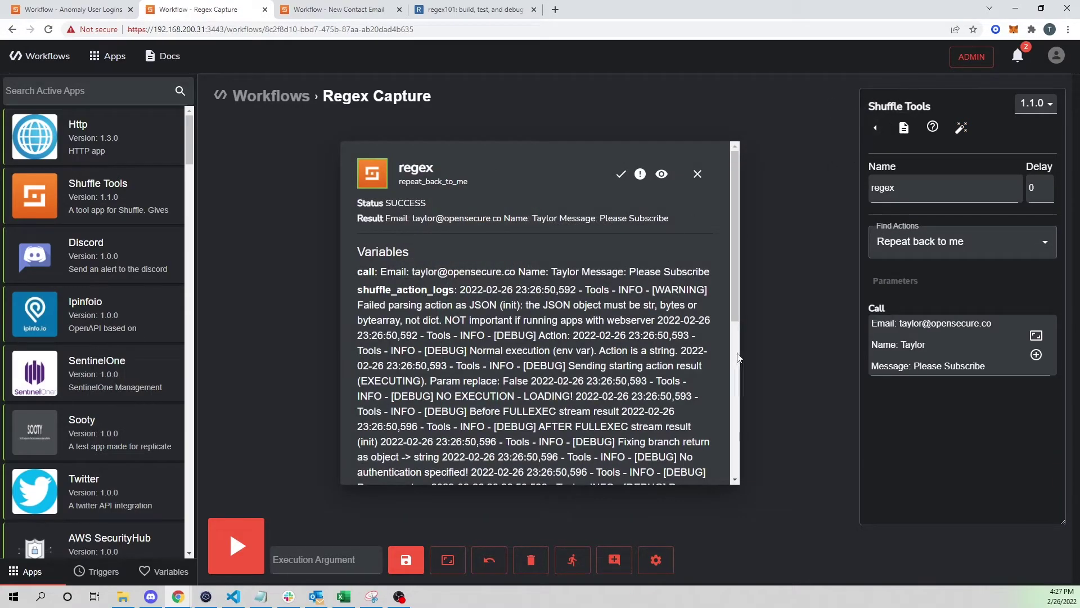
pyautogui.click(697, 174)
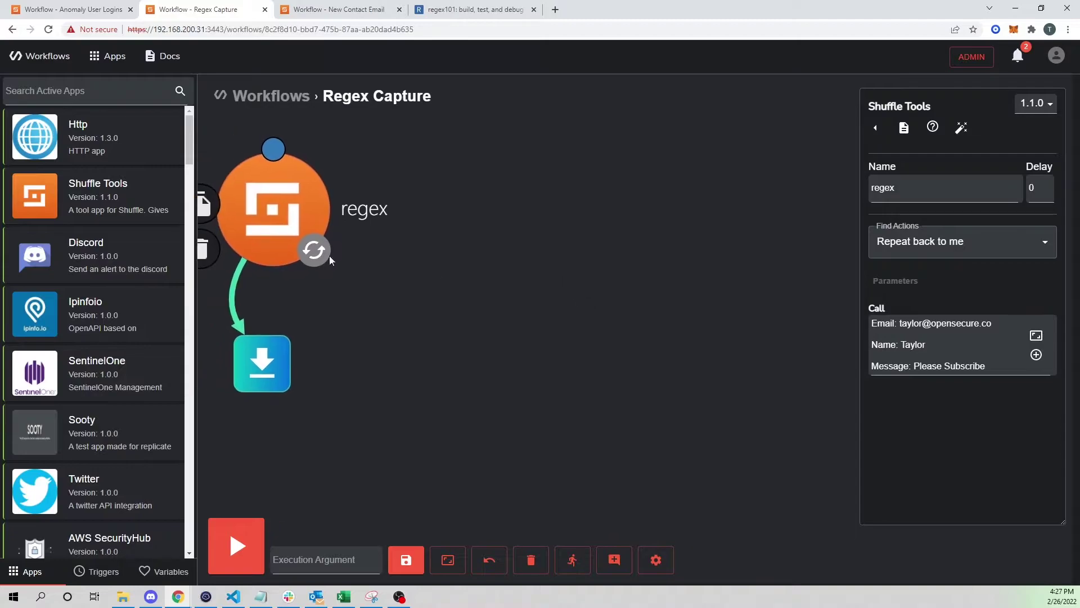
# Add another Shuffle Tools node beside the capture_email node and connect the regex node to it.
pyautogui.moveTo(47, 197); pyautogui.dragTo(364, 356)
pyautogui.moveTo(267, 358); pyautogui.dragTo(199, 350)
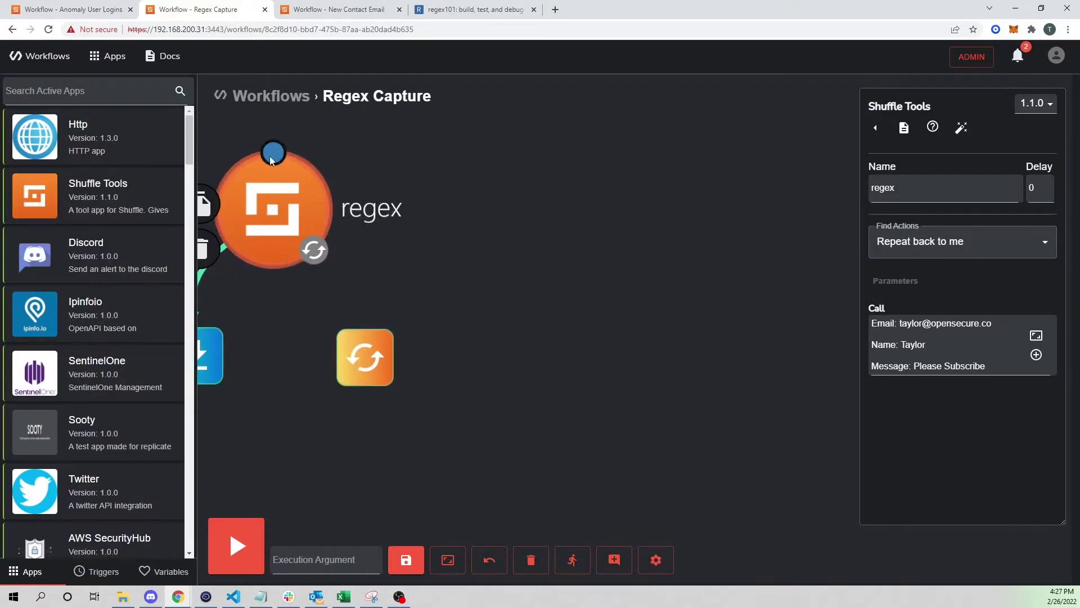
pyautogui.moveTo(270, 154); pyautogui.dragTo(335, 359)
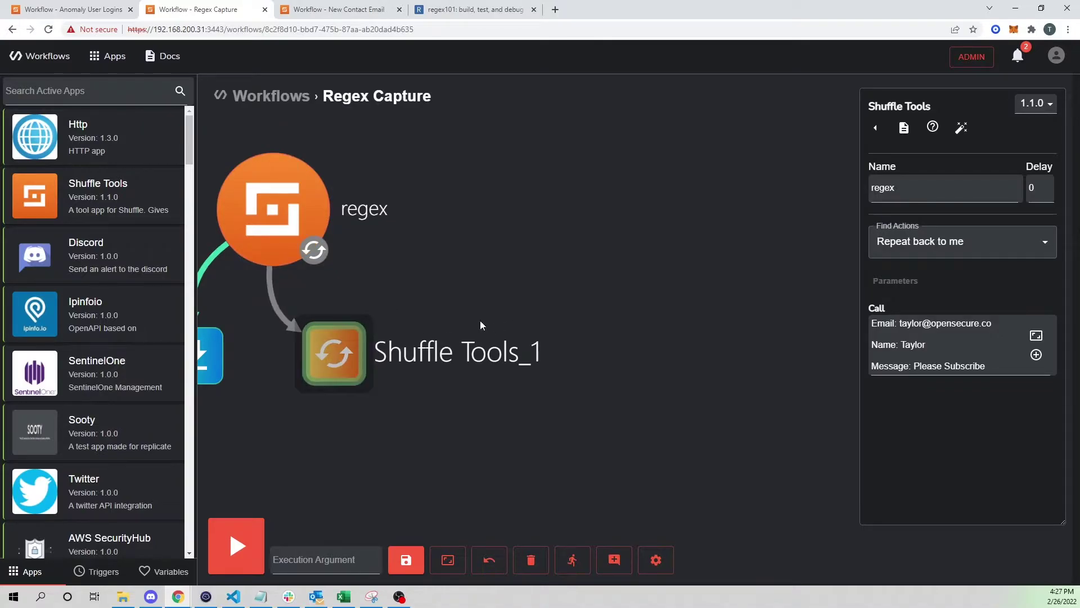
# Name the new Shuffle Tools node "capture_name" and set its action to Regex capture group.
pyautogui.tripleClick(922, 171)
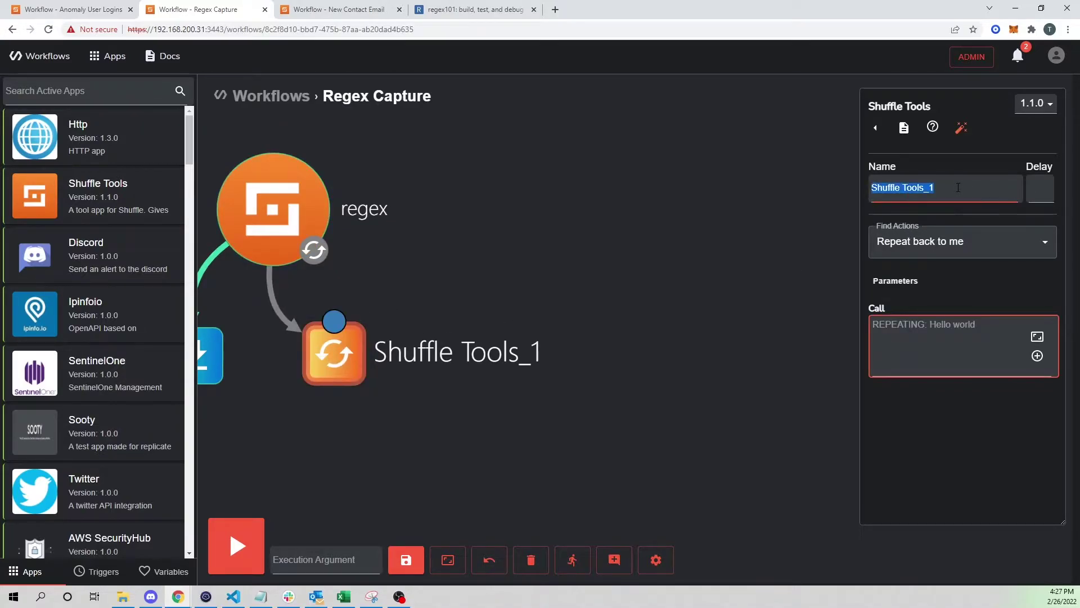
pyautogui.write('capture_na')
pyautogui.write('me')
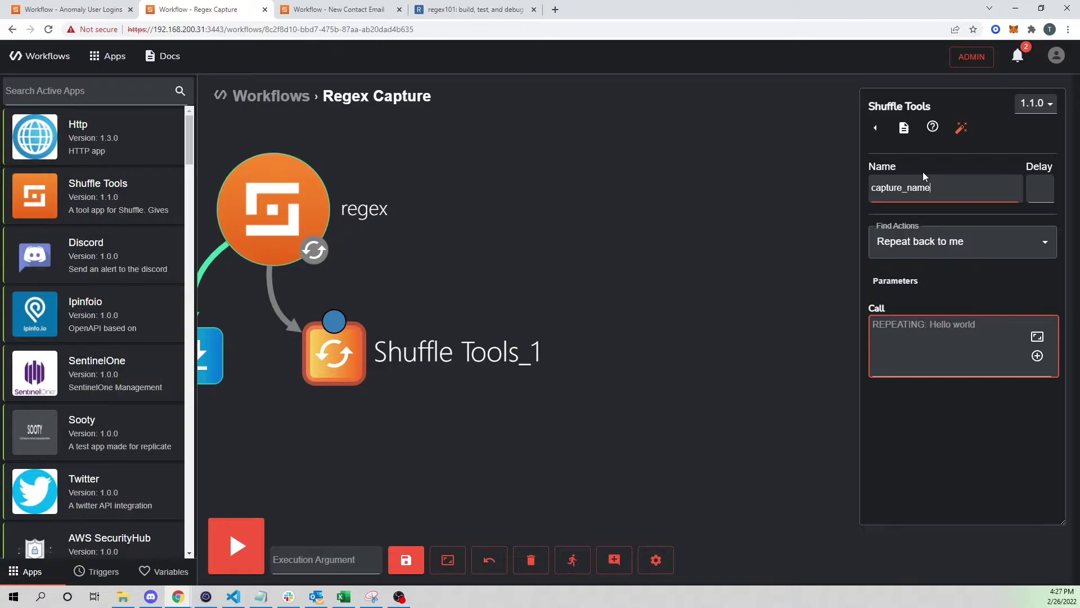
pyautogui.click(935, 232)
pyautogui.write('rege')
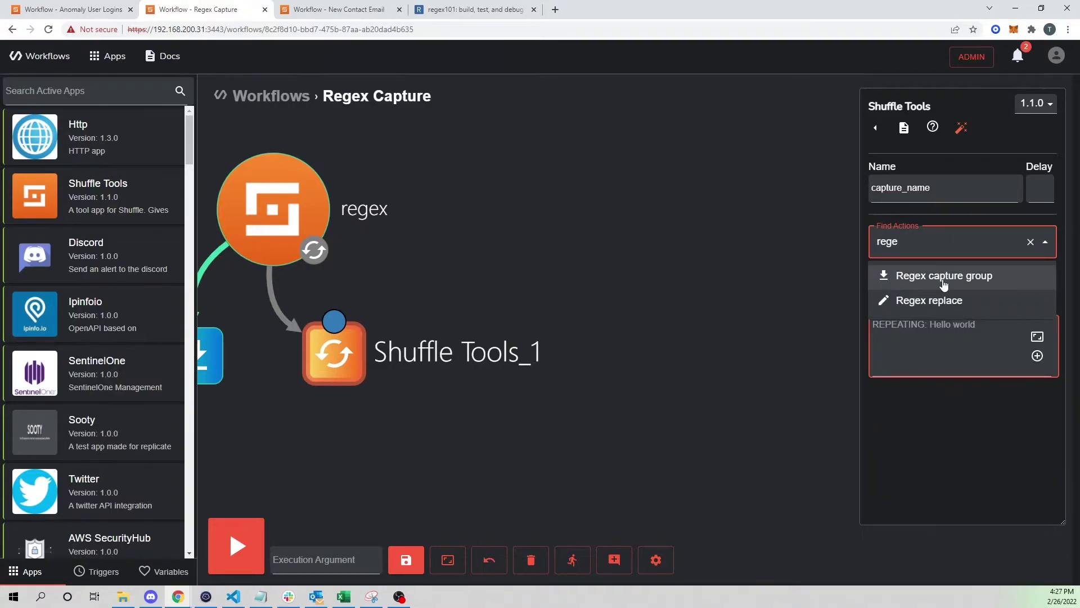
pyautogui.click(945, 276)
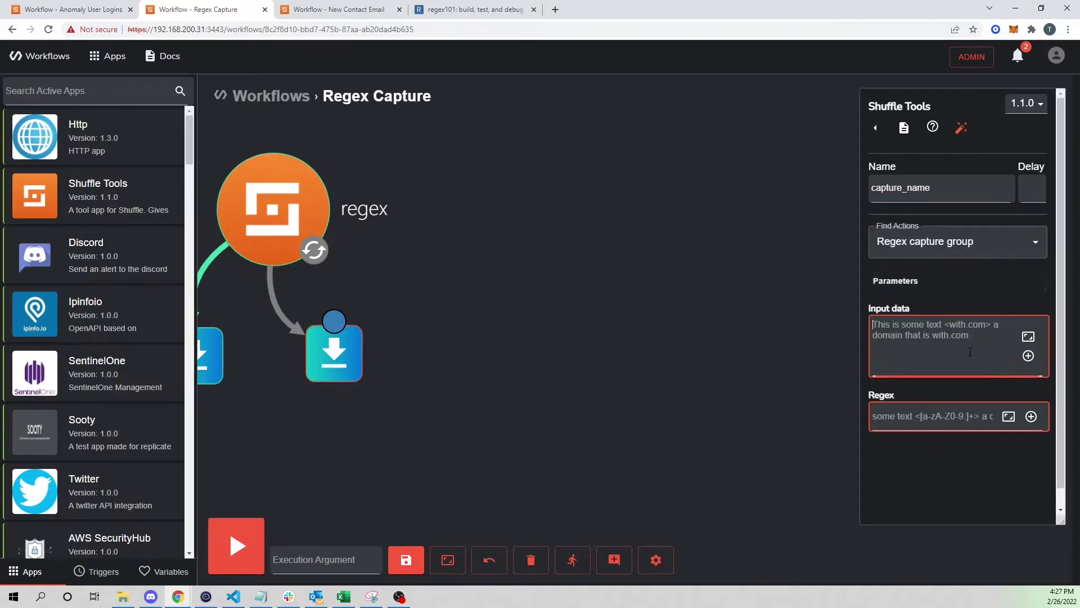
# Set capture_name's input data to the regex node's output, $regex, and its regex to "Name: (.*)", and save the workflow.
pyautogui.click(1028, 355)
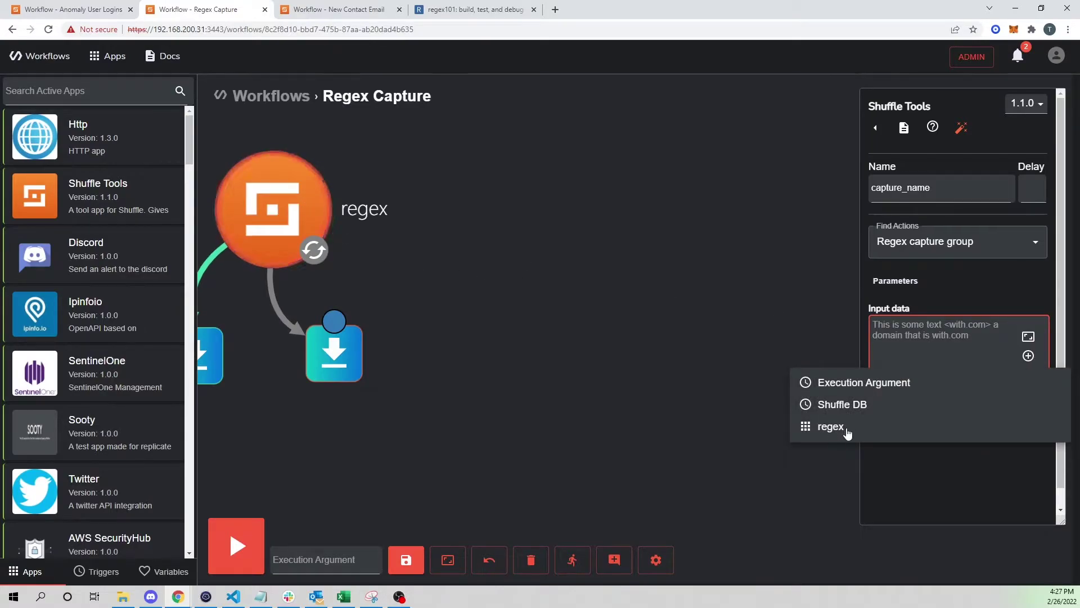
pyautogui.click(844, 433)
pyautogui.click(951, 416)
pyautogui.write('Name: (.*')
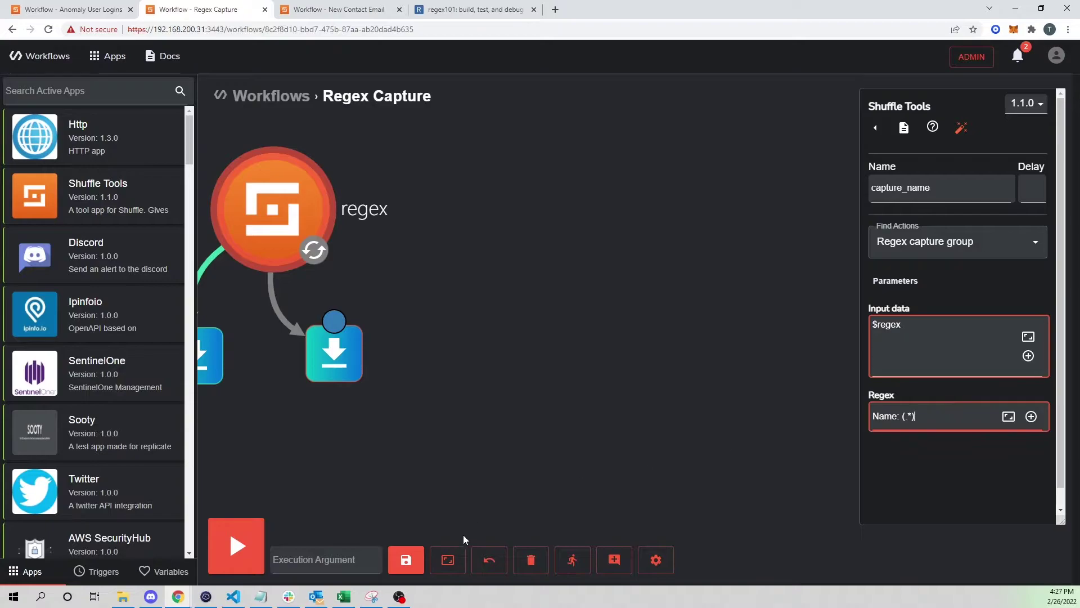
pyautogui.click(406, 560)
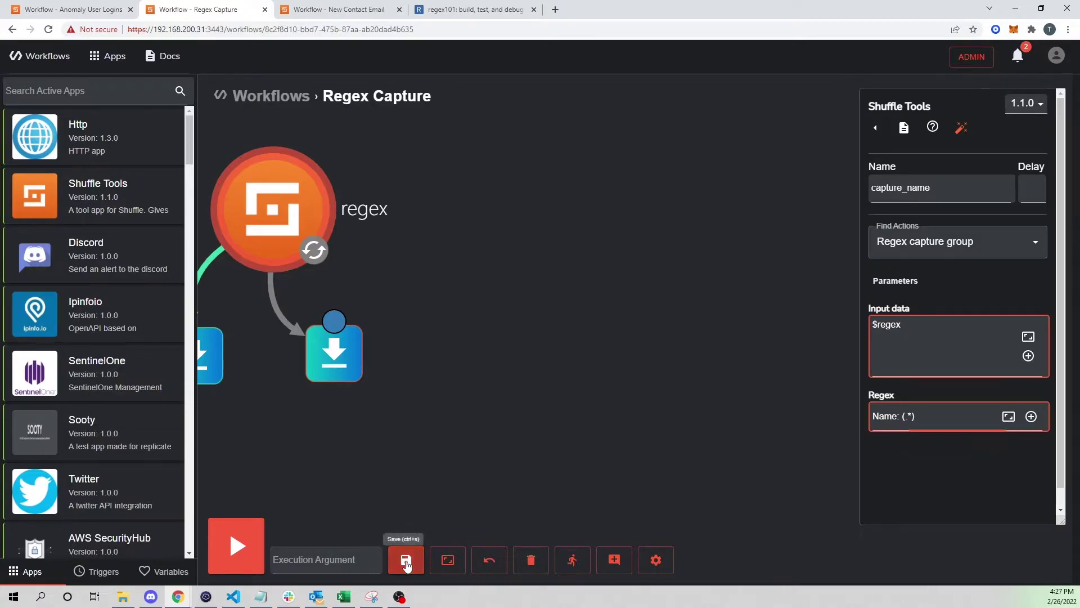
# Run the Regex Capture workflow, examine the capture_email result of the new execution, and close the result.
pyautogui.click(243, 569)
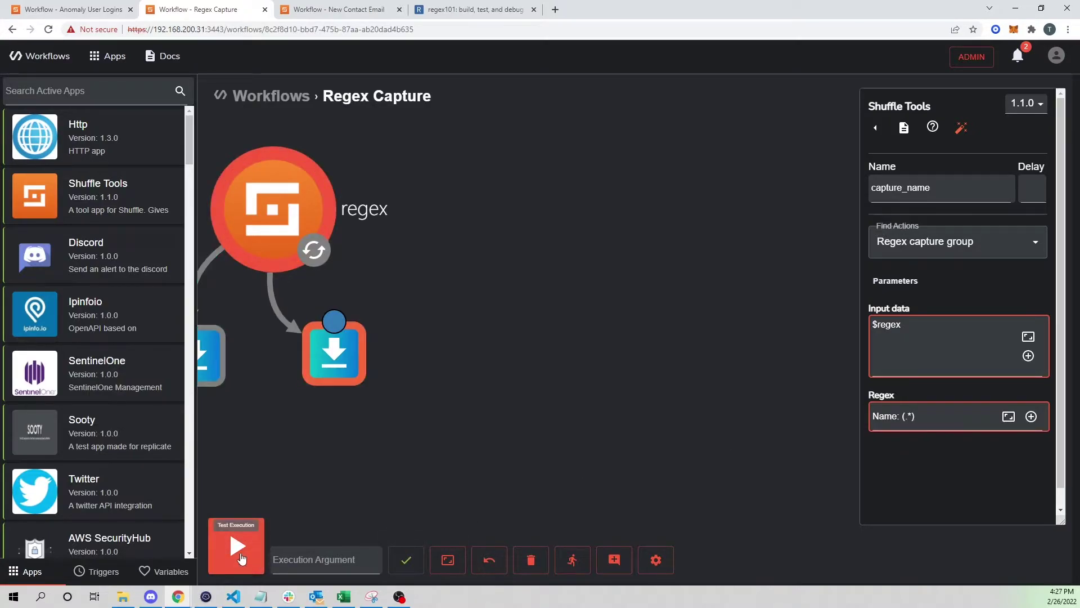
pyautogui.click(241, 553)
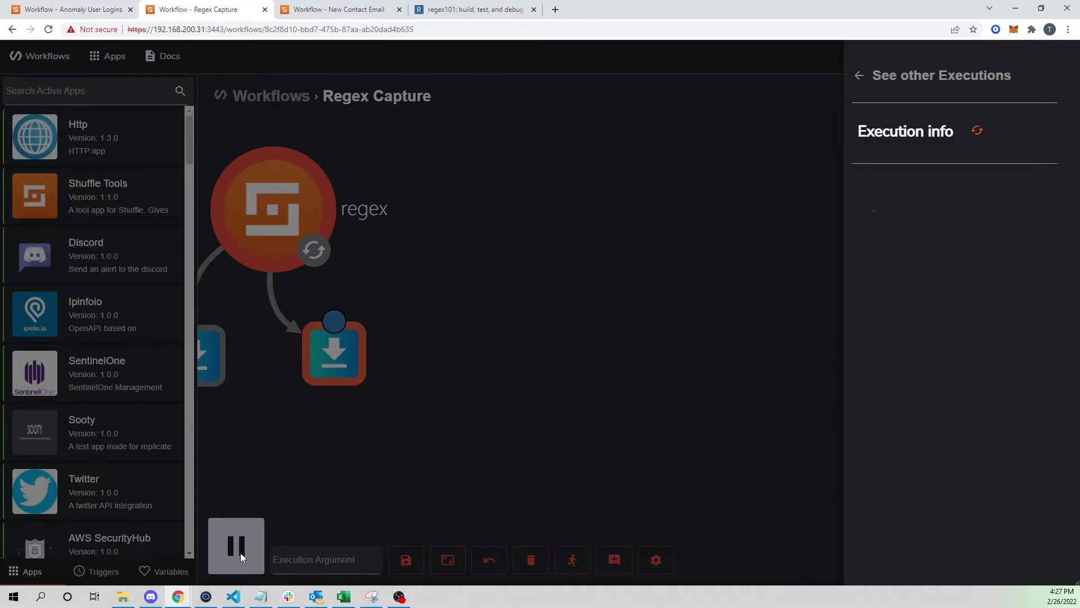
pyautogui.click(864, 341)
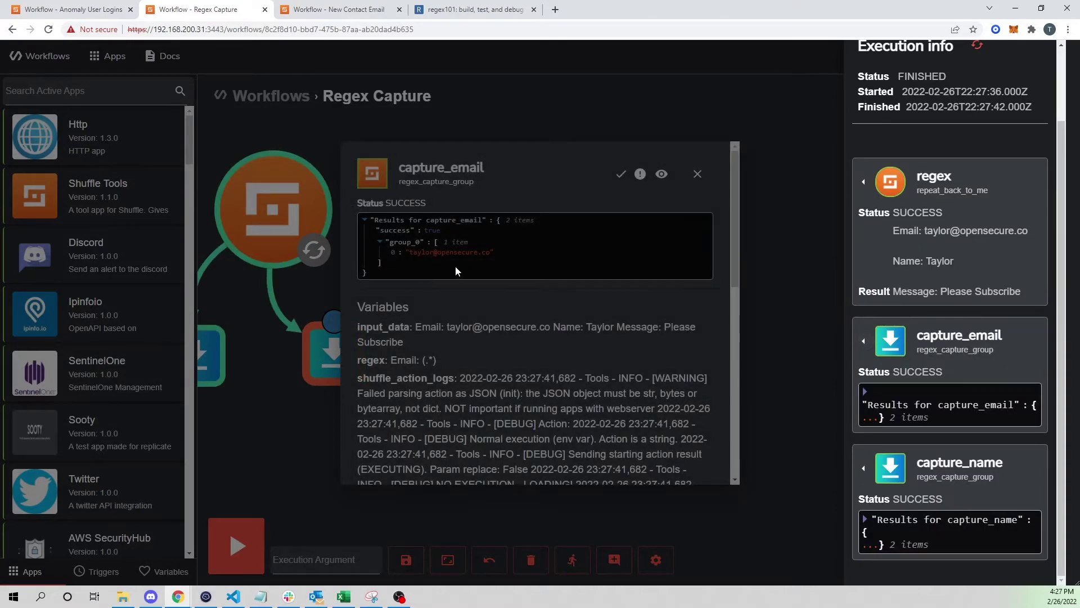
pyautogui.click(456, 268)
pyautogui.click(696, 175)
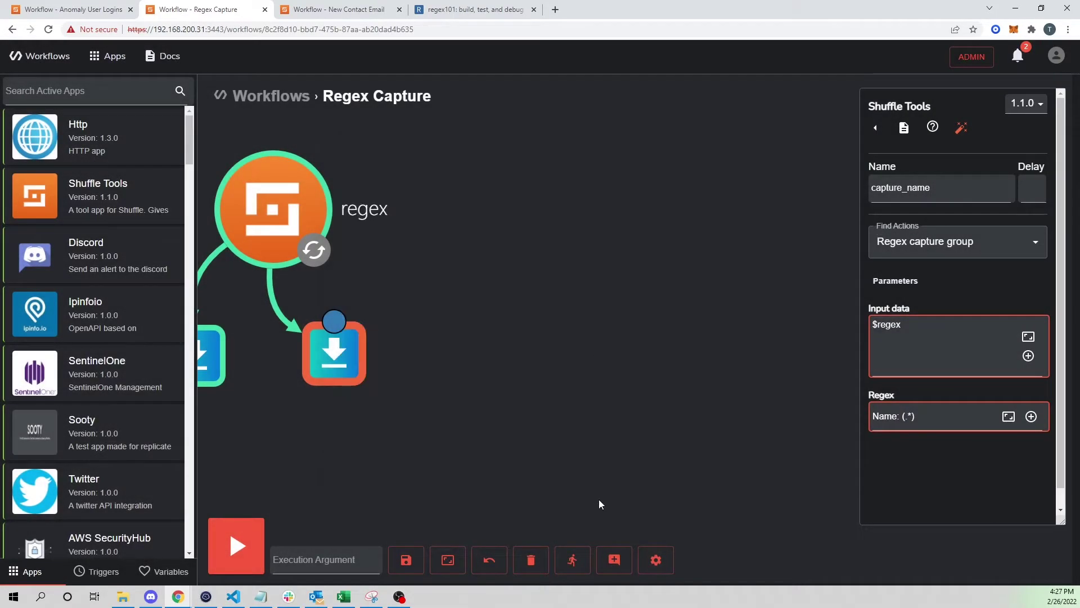
# Open the latest execution's details and inspect the capture_name result.
pyautogui.click(589, 558)
pyautogui.scroll(-3, 948, 471)
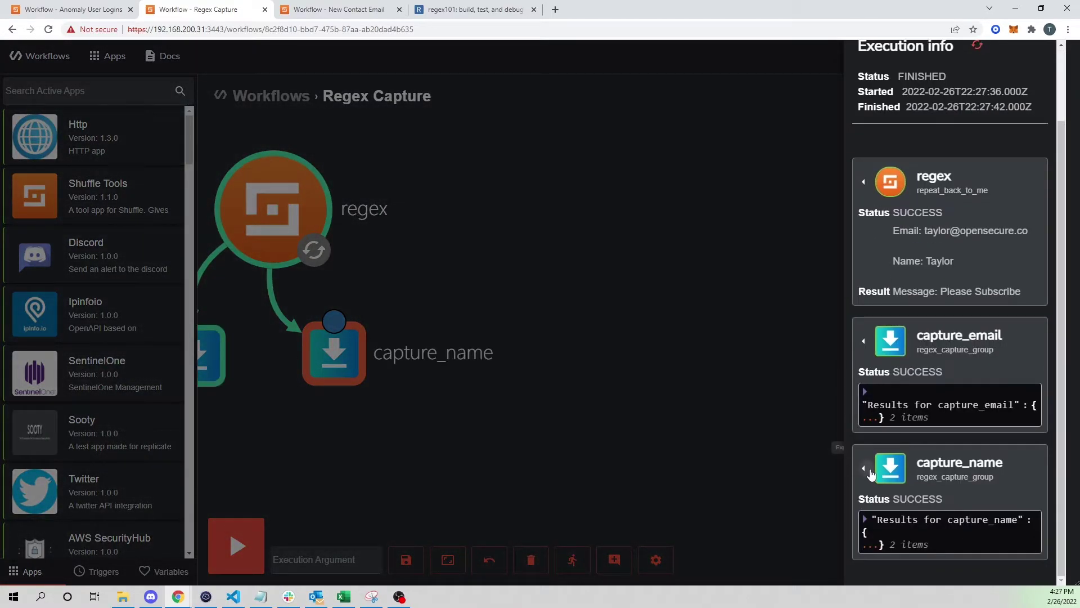
pyautogui.click(867, 470)
pyautogui.click(439, 268)
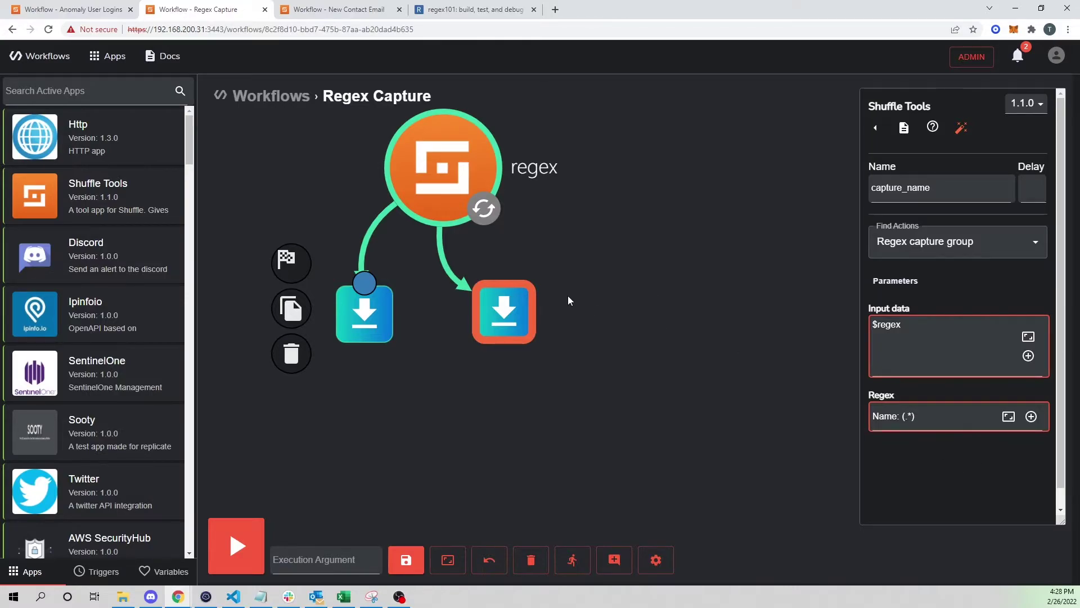
# Review the last execution result from the capture_name node itself and close it.
pyautogui.moveTo(581, 307); pyautogui.dragTo(560, 299)
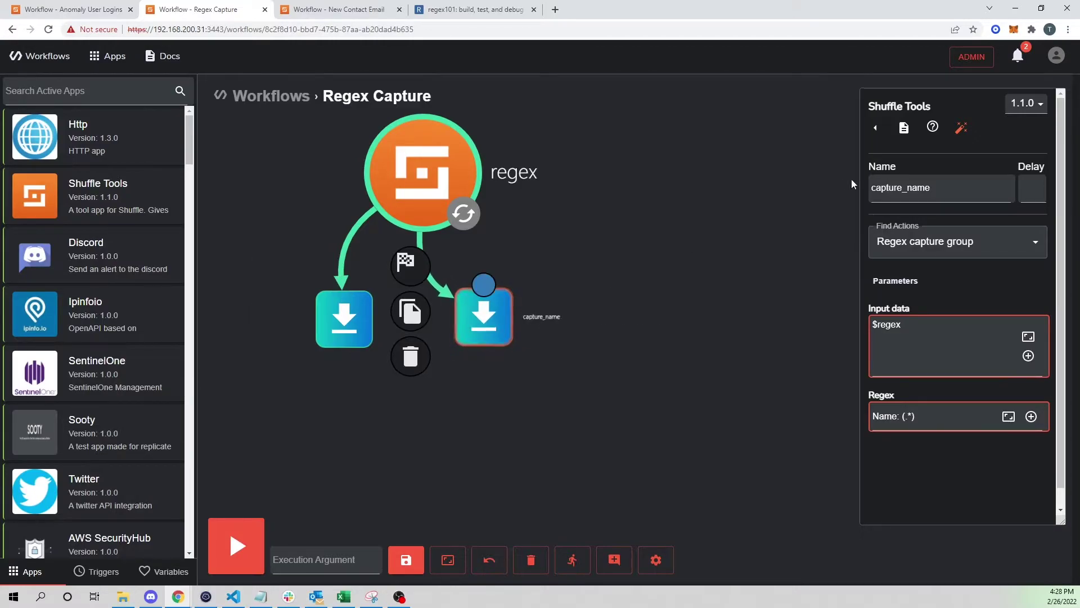
pyautogui.click(878, 130)
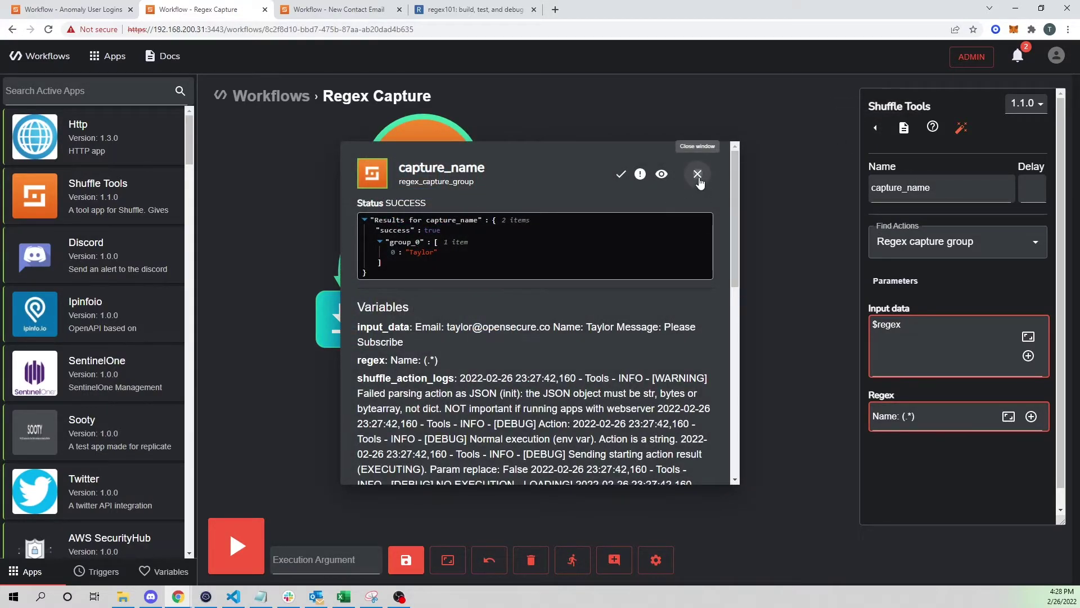
pyautogui.click(697, 173)
# Fill in the SOCFortress contact form with the sender's e-mail, company "OpenSecure" and message "Please Subscribe".
pyautogui.click(308, 10)
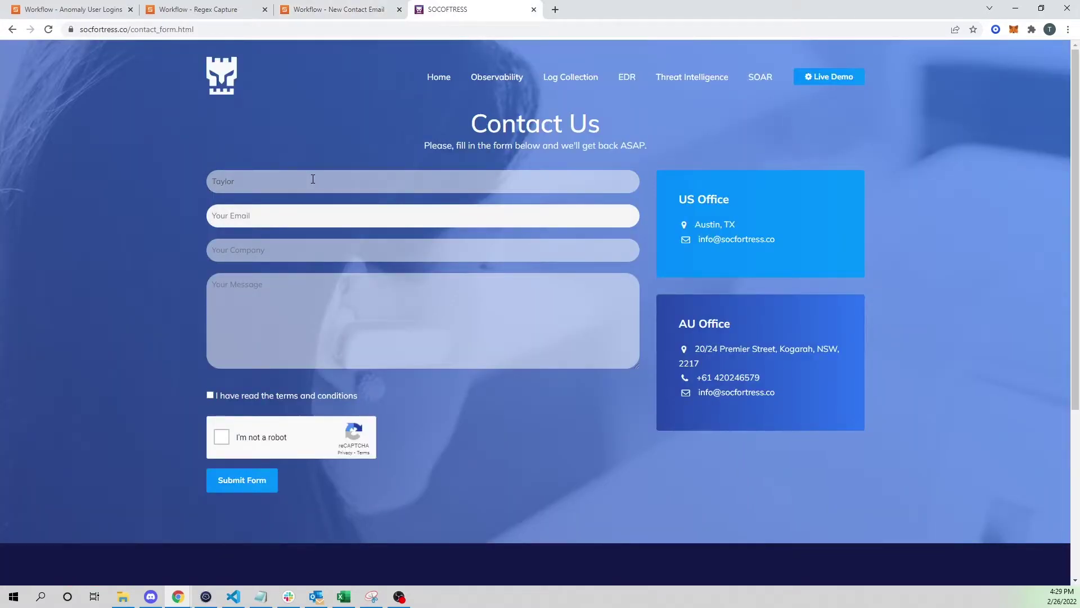
pyautogui.write('info')
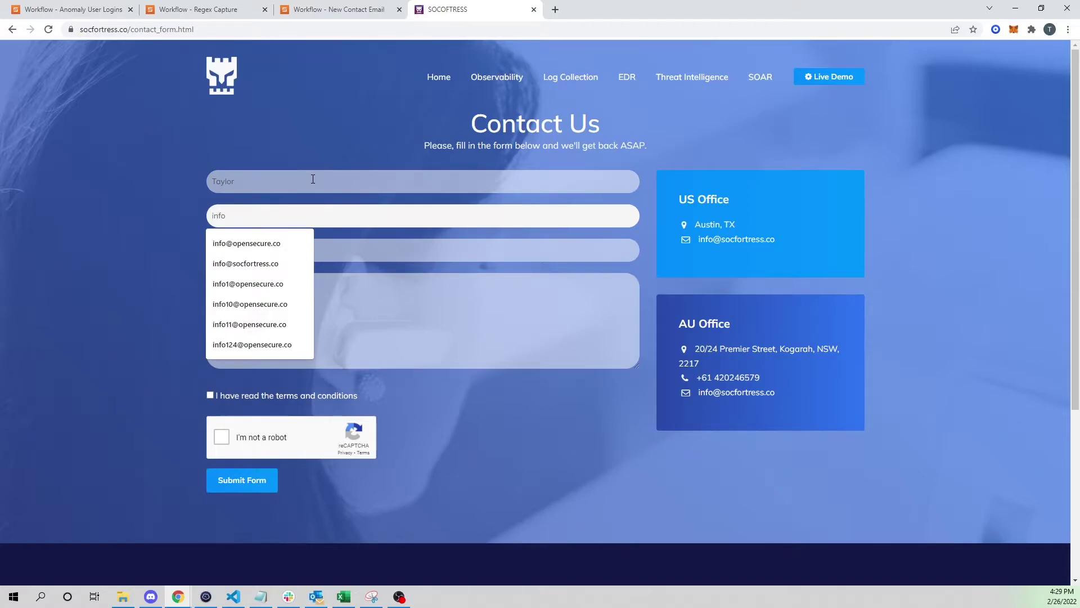
pyautogui.click(242, 244)
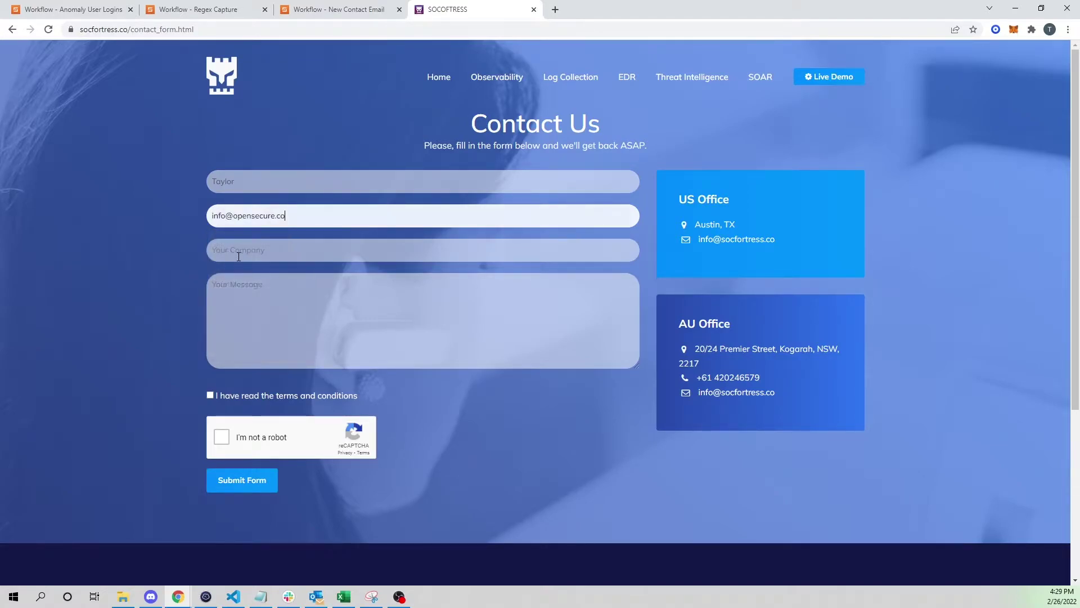
pyautogui.click(269, 252)
pyautogui.write('OpenSecure')
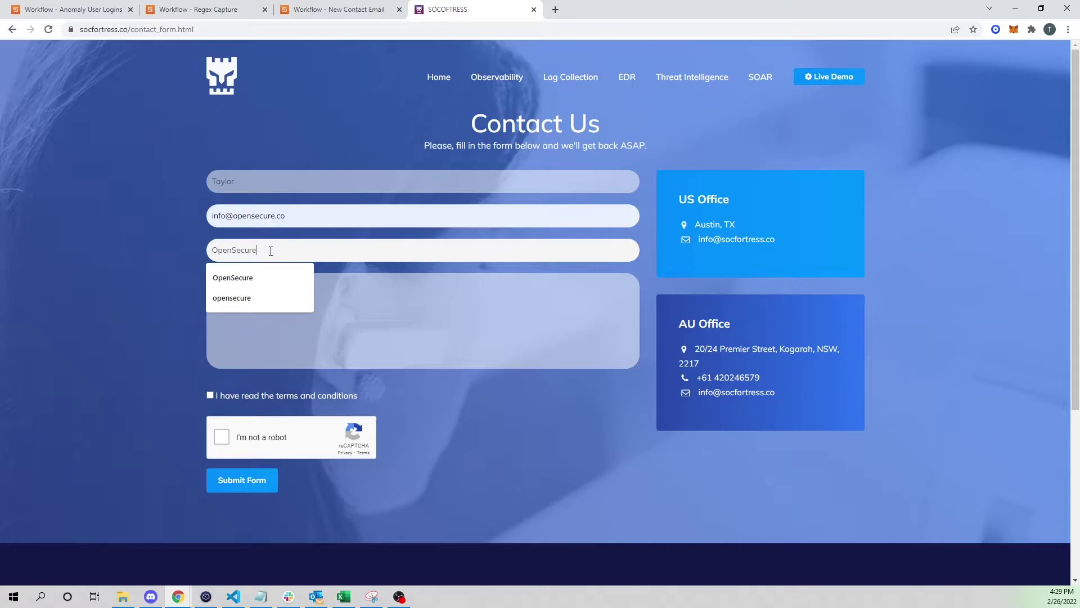
pyautogui.click(436, 331)
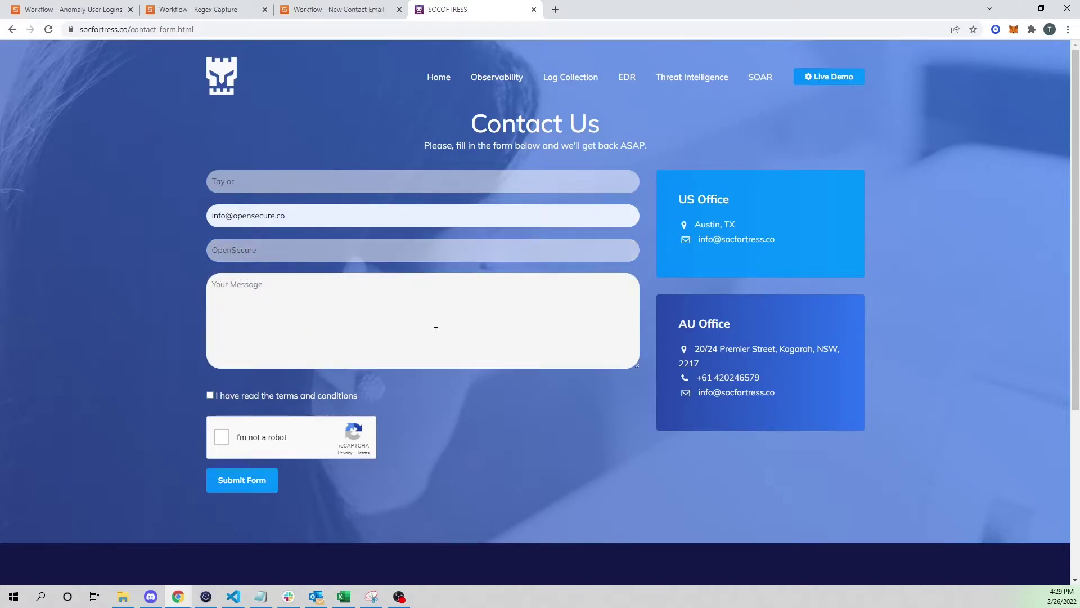
pyautogui.write('Please Subscribe')
# Accept the terms and conditions, complete the reCAPTCHA check, and submit the contact form.
pyautogui.click(210, 396)
pyautogui.click(222, 436)
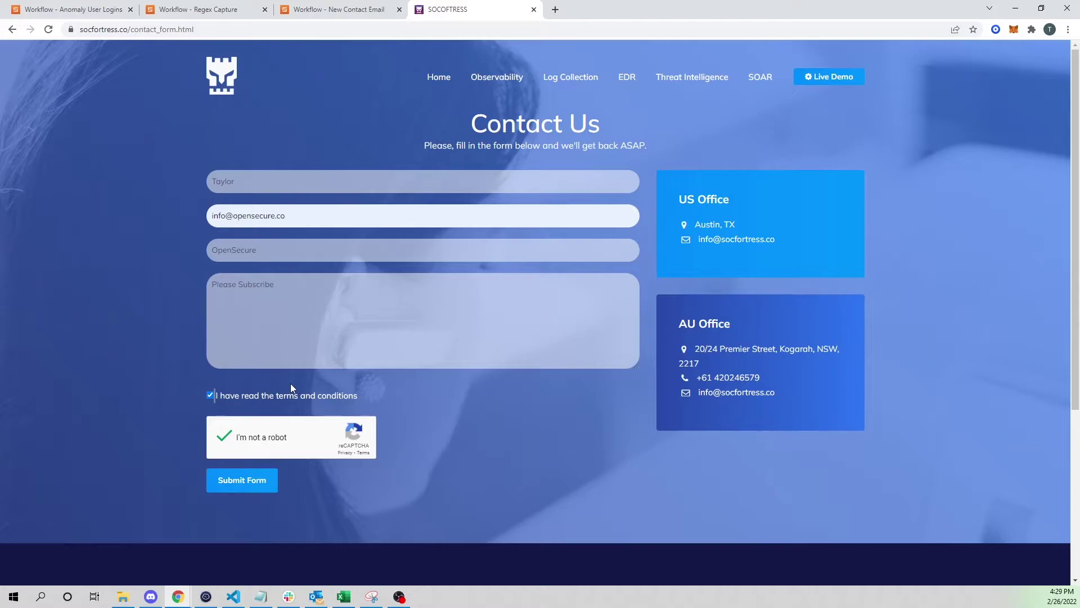
pyautogui.click(256, 483)
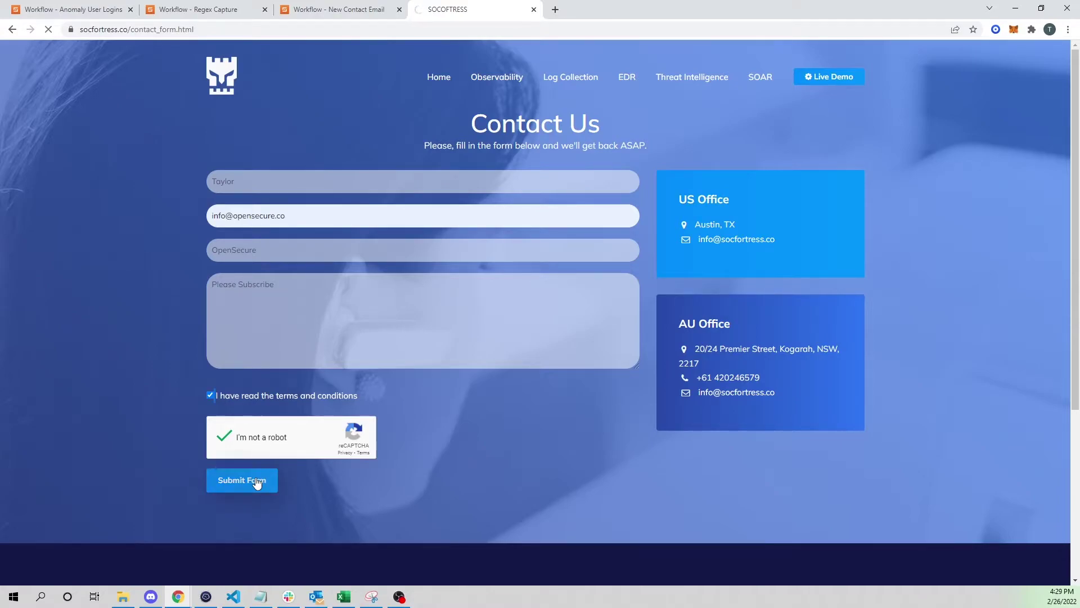
# Show all executions of the New Contact Email workflow and refresh the list for the newly triggered run.
pyautogui.click(295, 9)
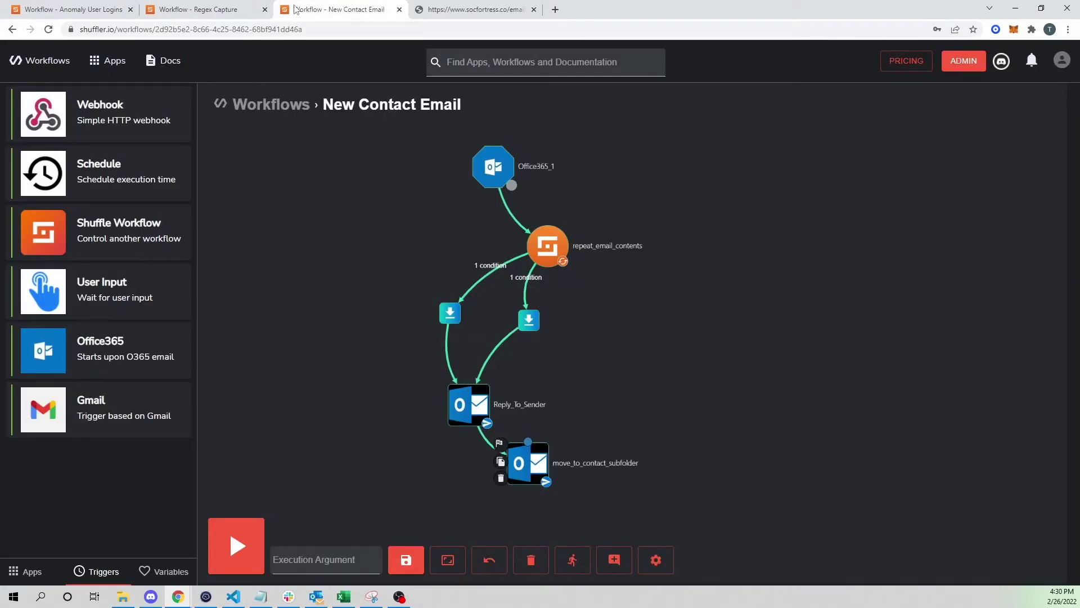
pyautogui.click(572, 560)
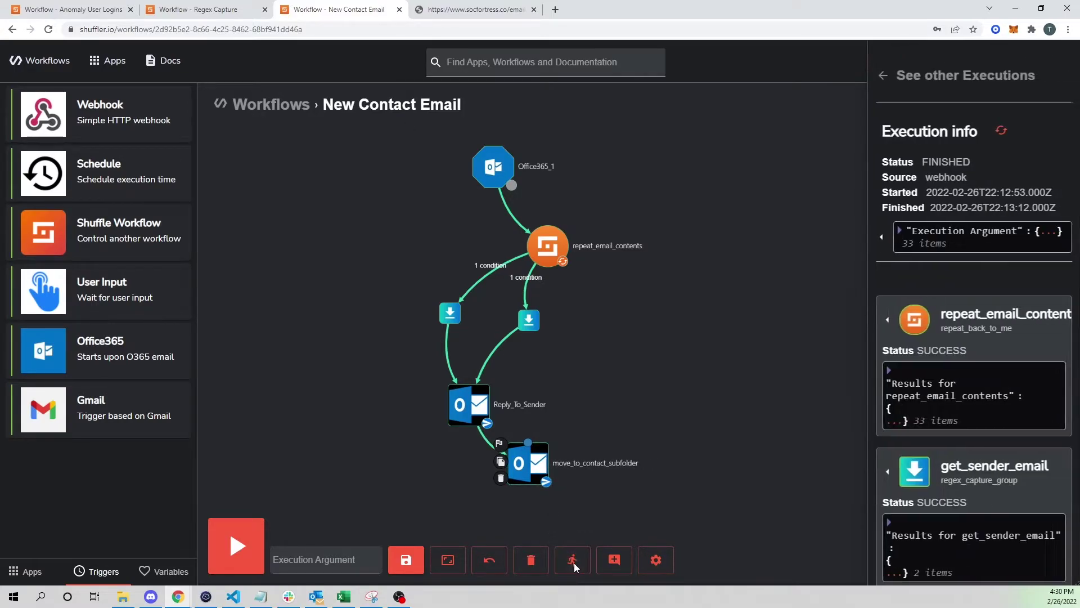
pyautogui.click(935, 74)
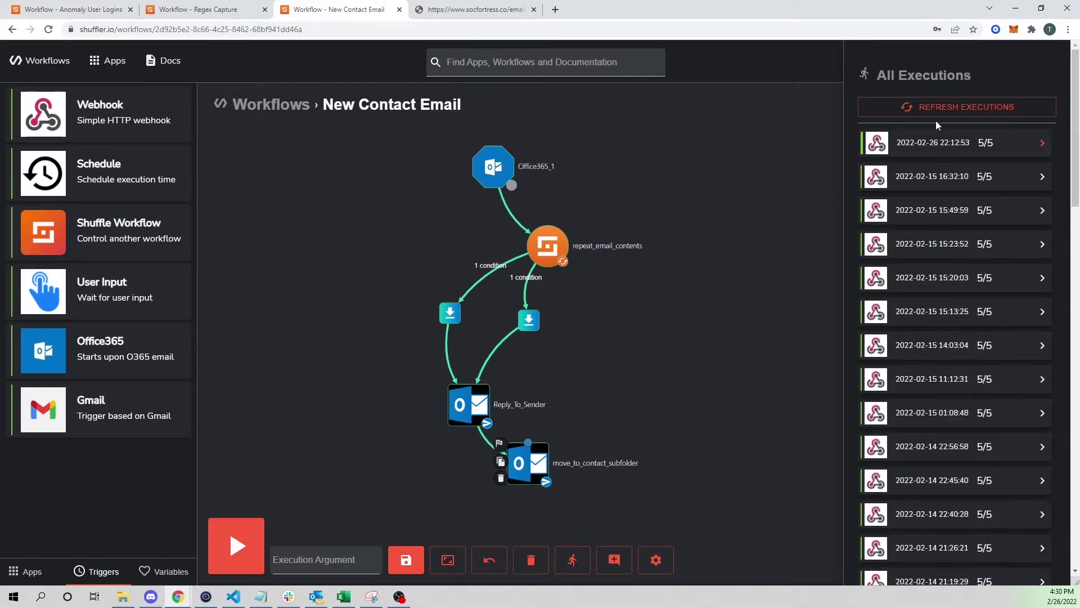
pyautogui.click(951, 110)
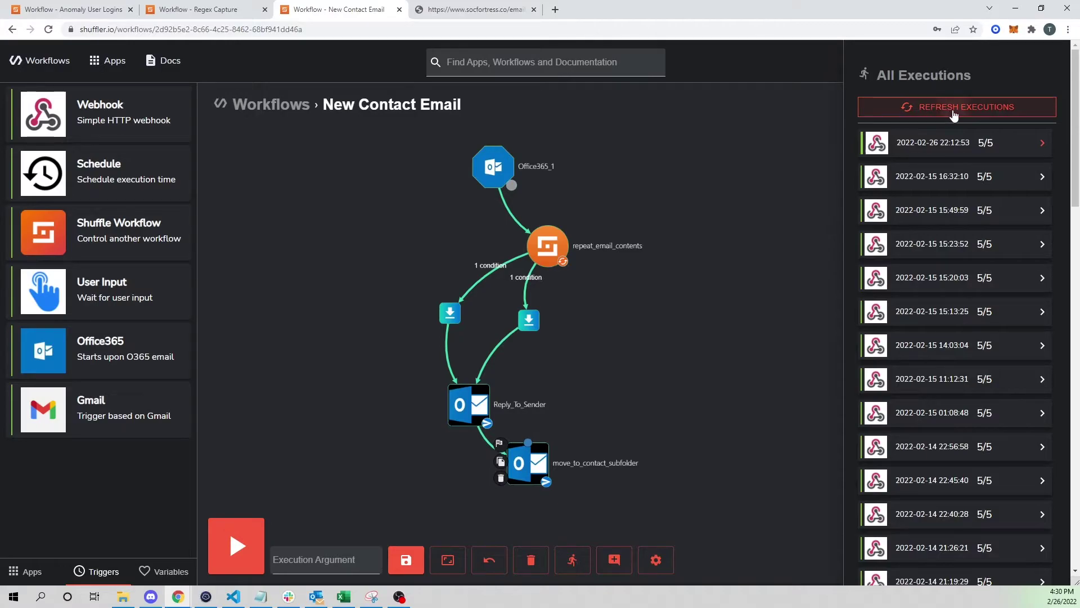
pyautogui.click(956, 110)
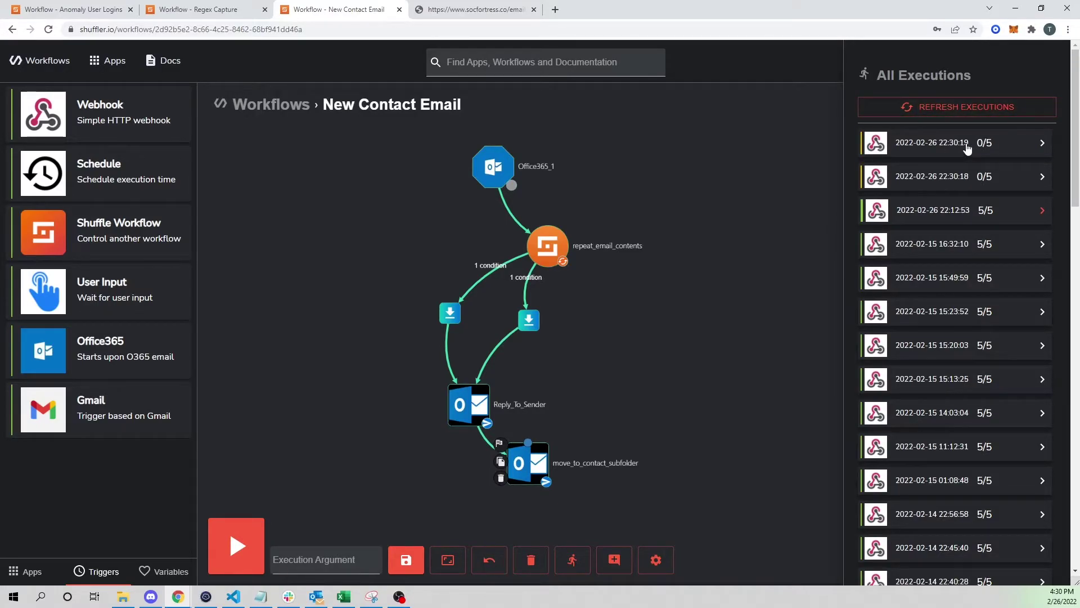
# Open the second-newest execution, started at 22:30:18, and follow its node results as it runs.
pyautogui.click(932, 179)
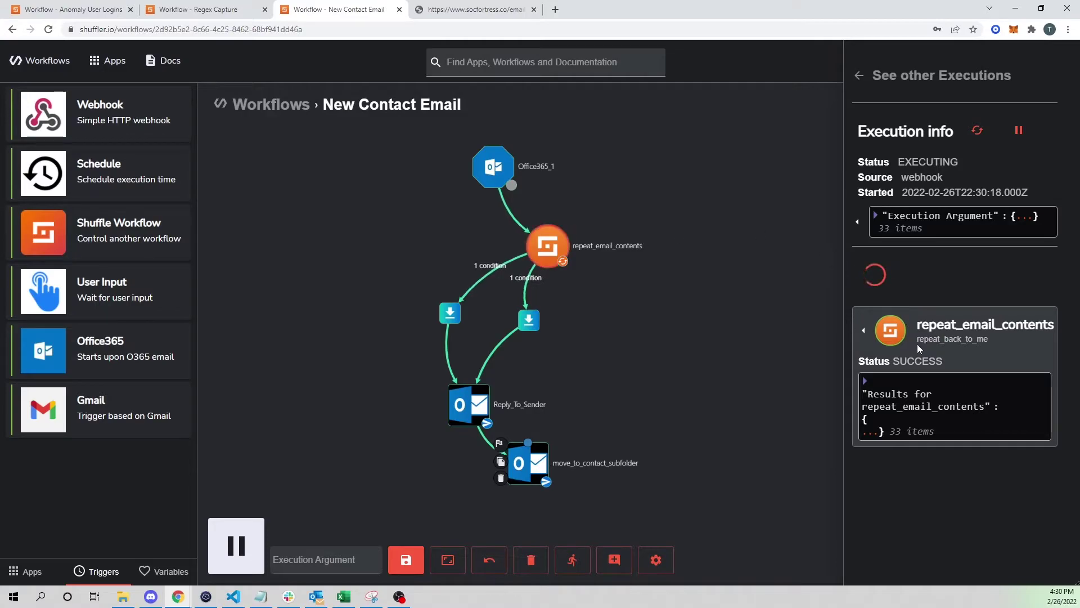
pyautogui.scroll(-1, 902, 349)
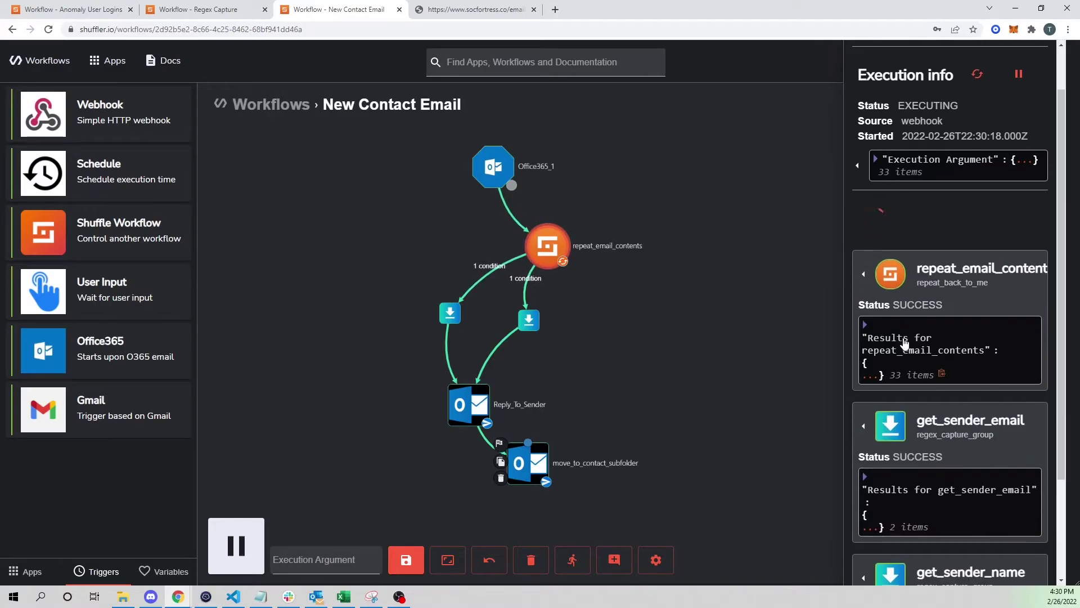
pyautogui.scroll(-3, 956, 268)
pyautogui.scroll(3, 956, 274)
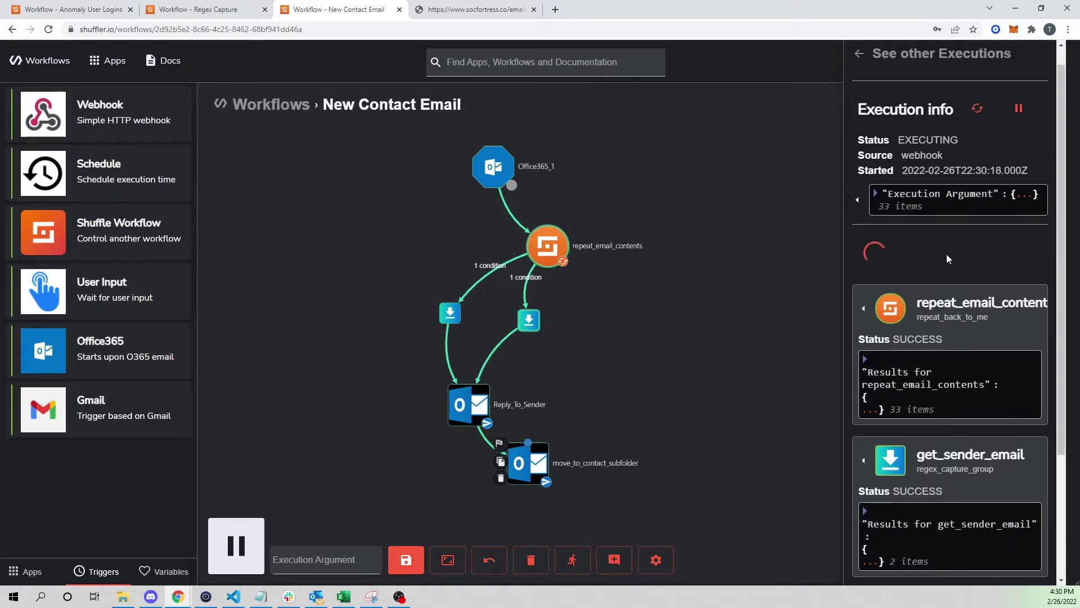
pyautogui.scroll(-2, 948, 258)
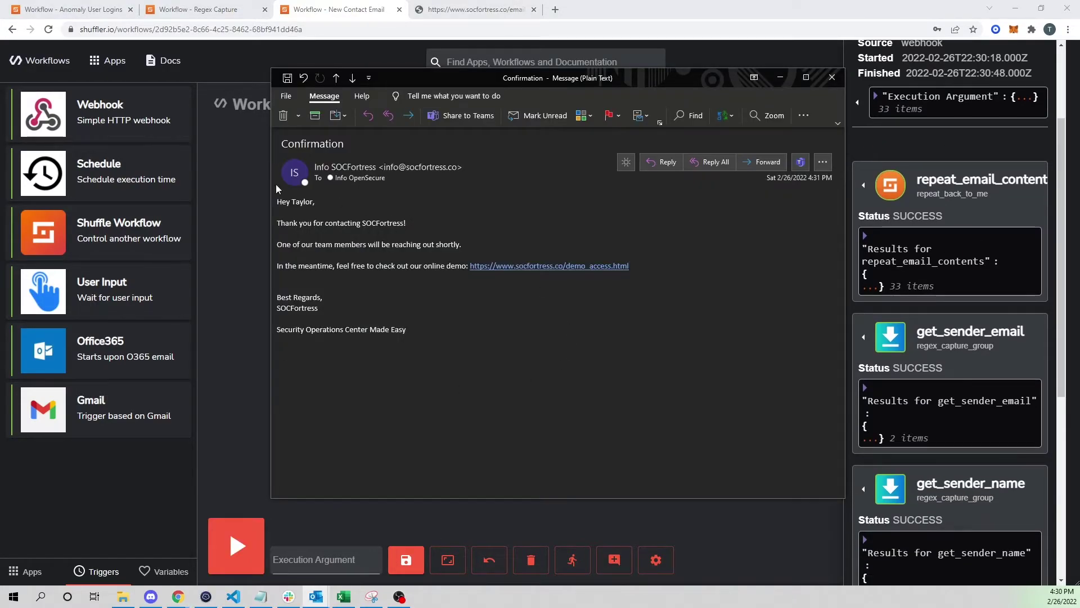
# Check the greeting and body text of the Confirmation e-mail in Outlook and minimize the message window.
pyautogui.moveTo(278, 202); pyautogui.dragTo(350, 202)
pyautogui.click(309, 206)
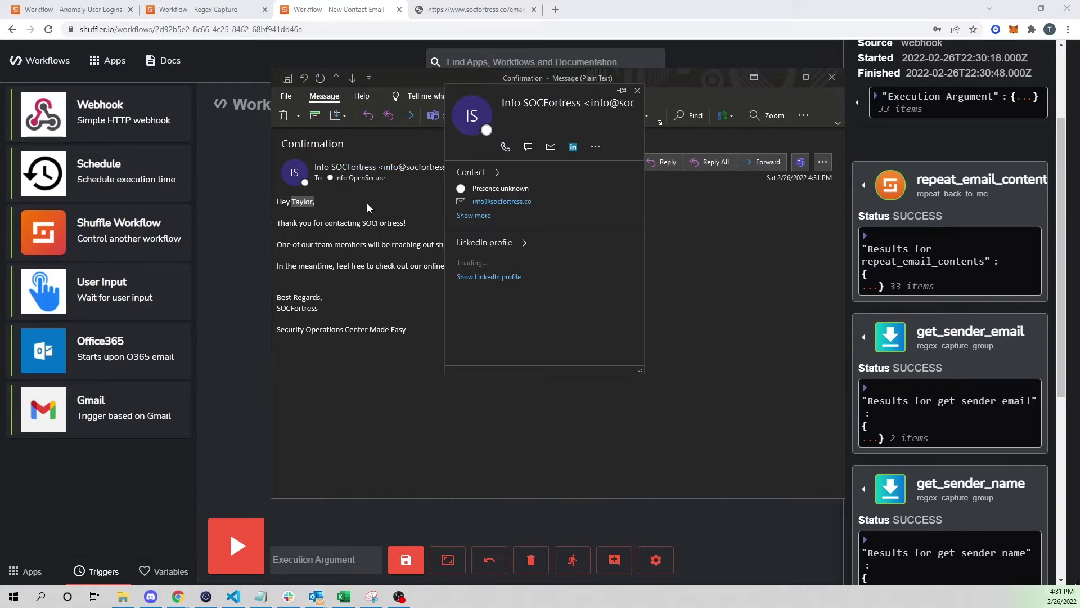
pyautogui.click(376, 291)
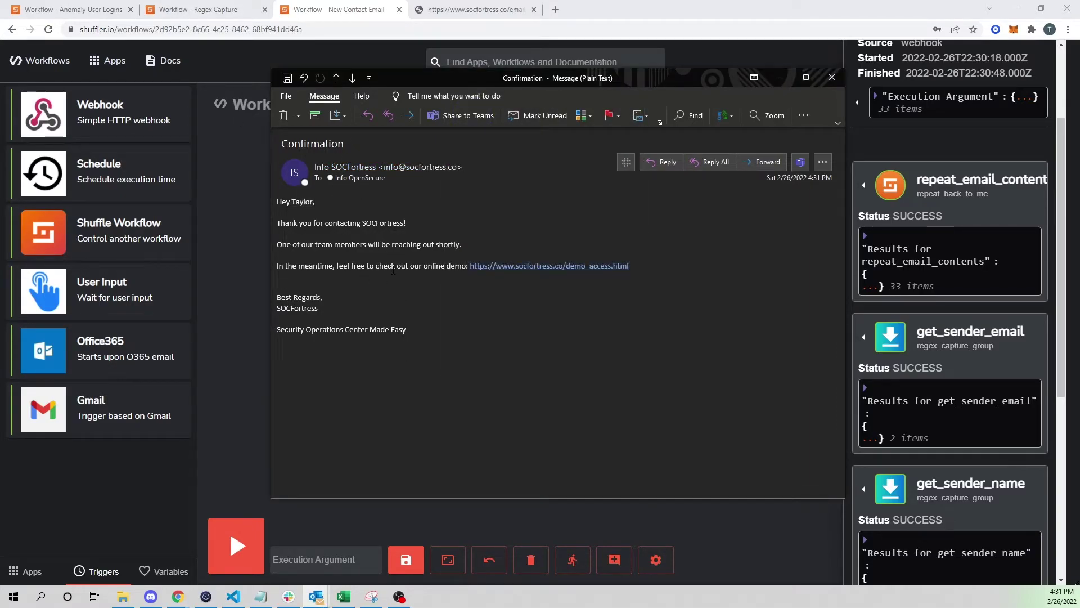
pyautogui.moveTo(301, 244); pyautogui.dragTo(386, 301)
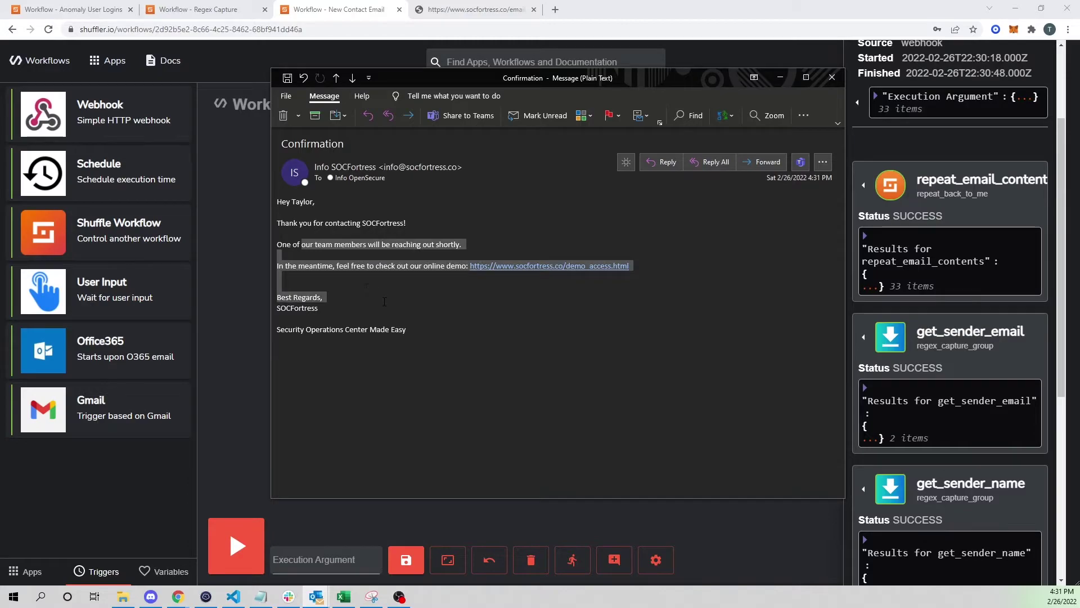
pyautogui.click(386, 300)
pyautogui.moveTo(367, 169)
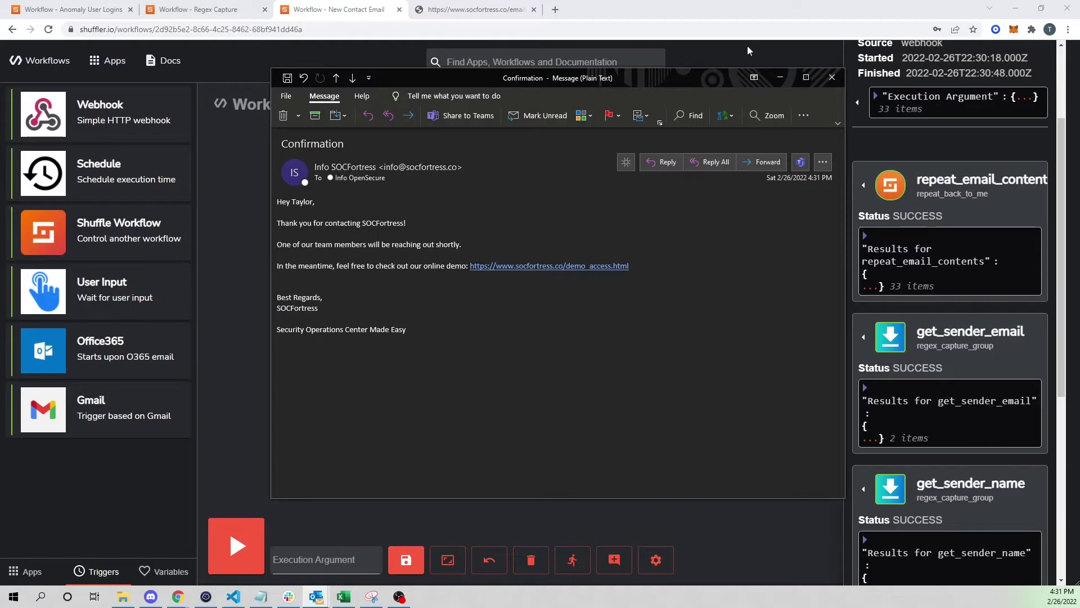
pyautogui.click(780, 77)
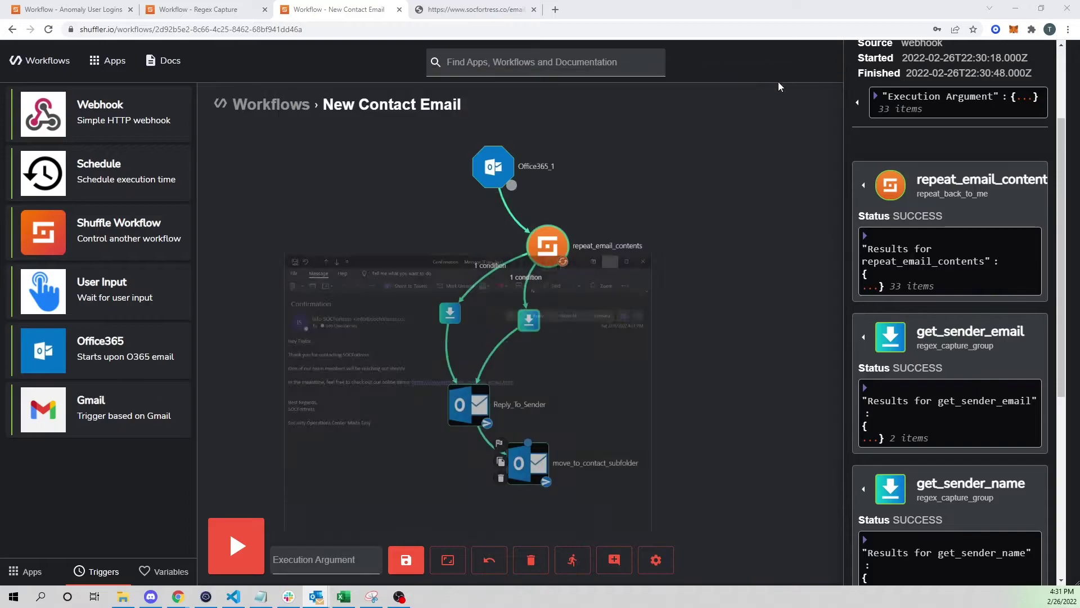
# Inspect the get_sender_email node's regex and its input data, particularly the body.content part of the reference.
pyautogui.click(634, 336)
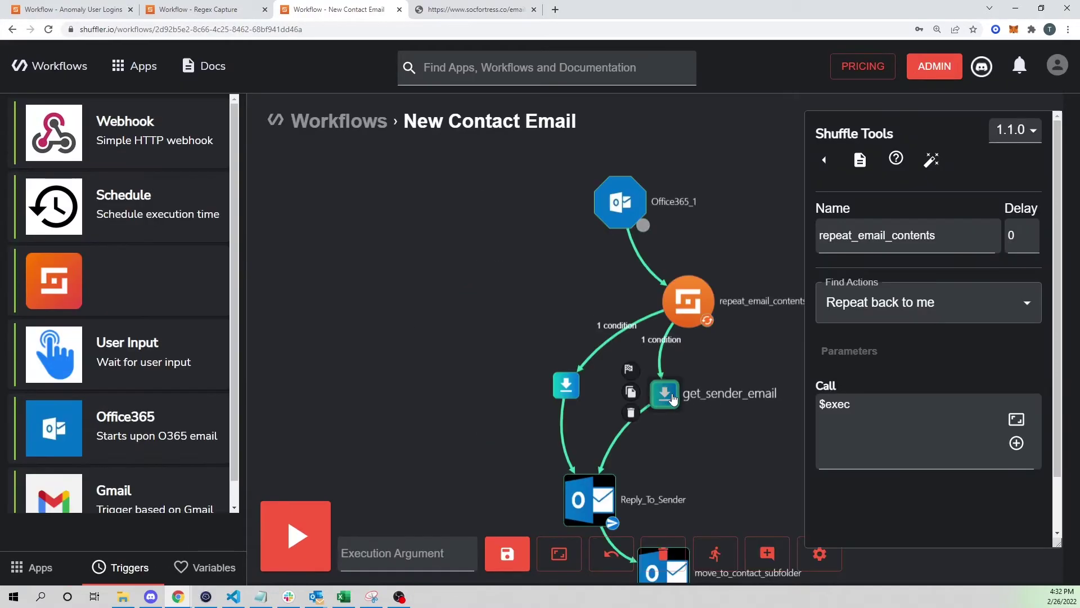
pyautogui.click(667, 396)
pyautogui.moveTo(743, 356); pyautogui.dragTo(626, 315)
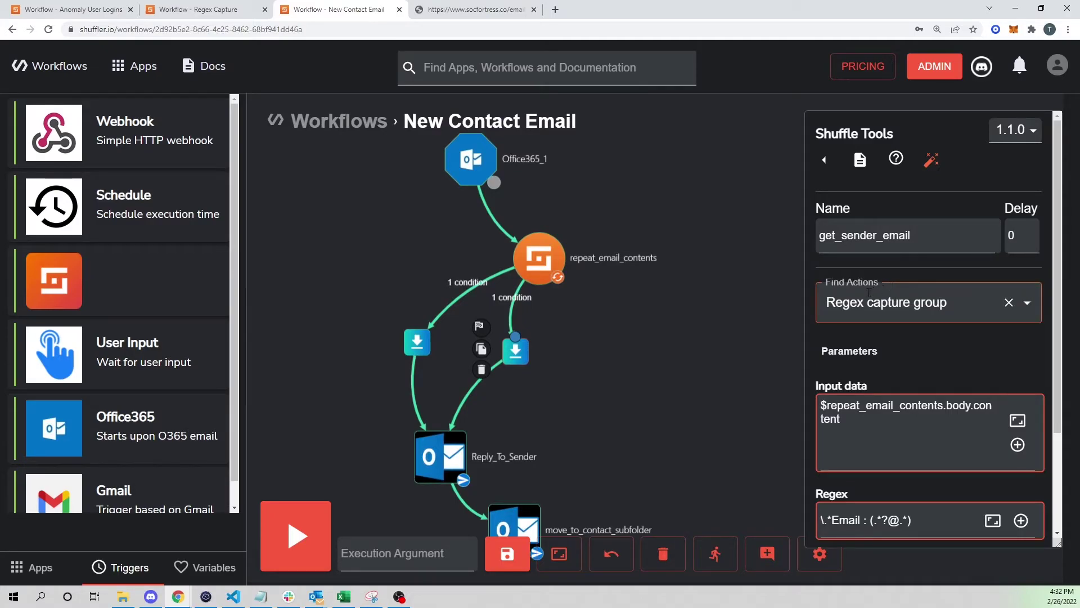
pyautogui.scroll(-1, 900, 276)
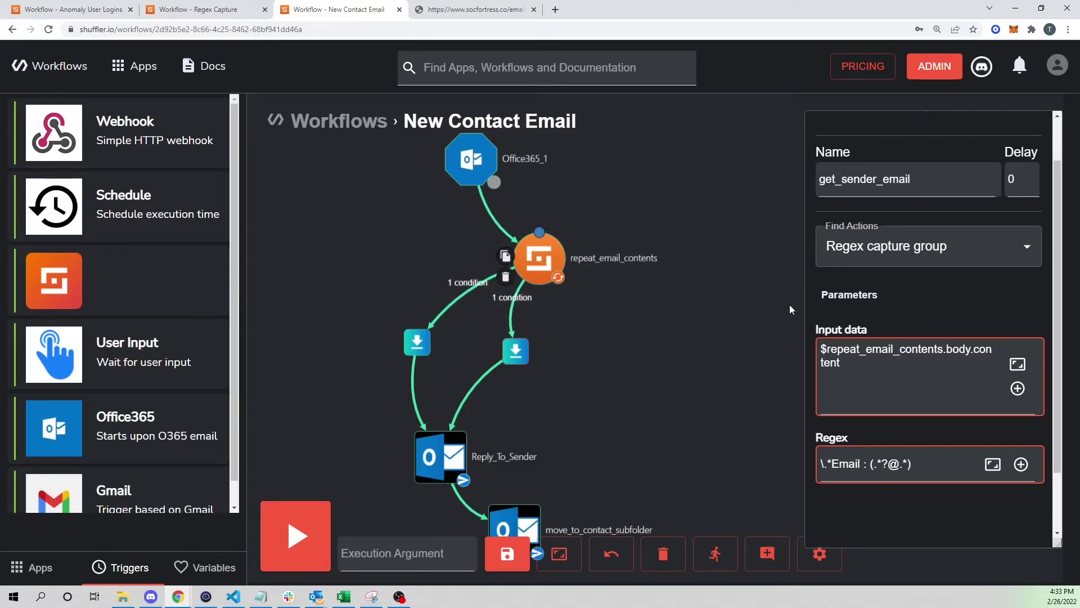
pyautogui.moveTo(948, 355); pyautogui.dragTo(972, 359)
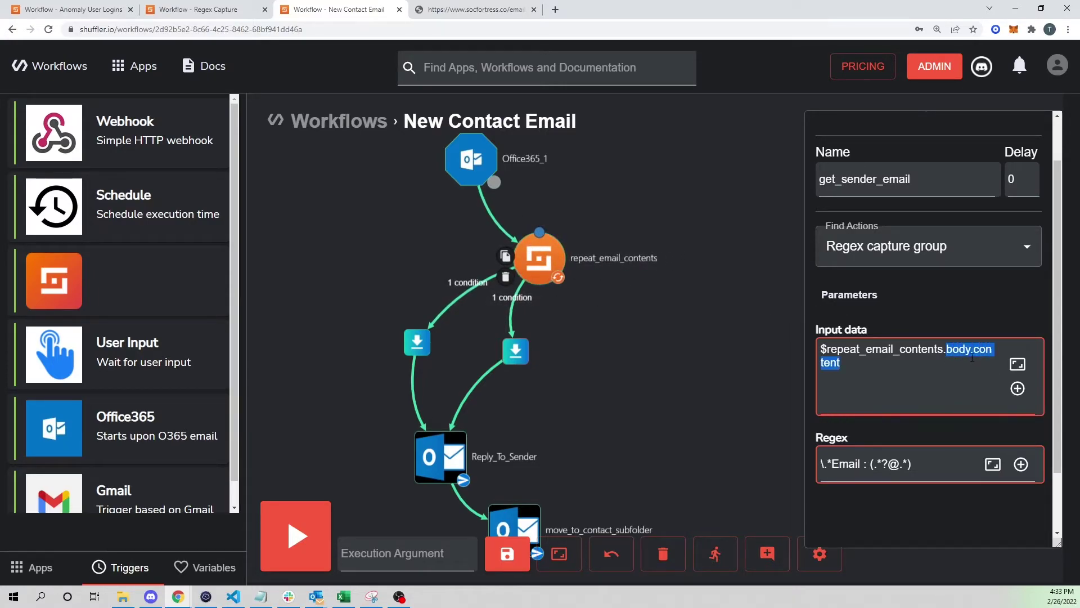
# Open the repeat_email_contents node's last execution result and examine the returned e-mail data.
pyautogui.click(529, 257)
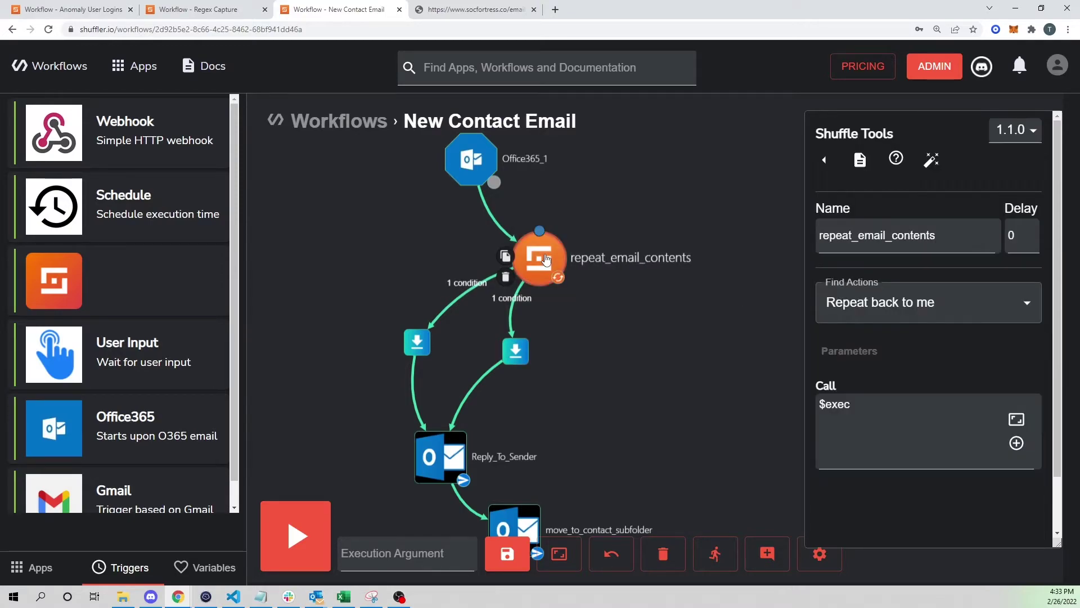
pyautogui.click(824, 161)
pyautogui.scroll(-5, 534, 315)
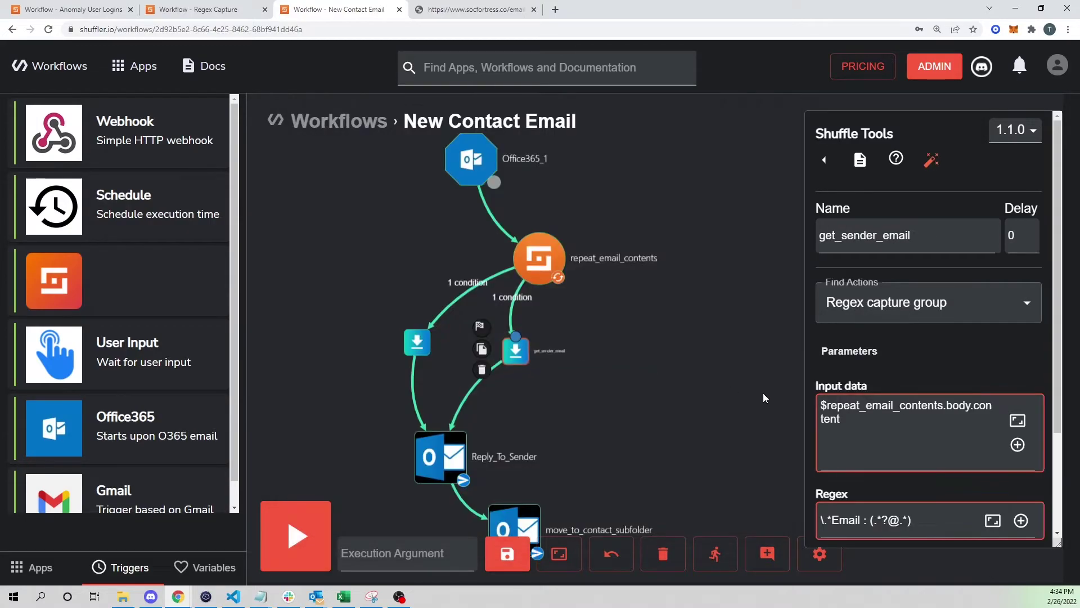
# Examine the regex of the get_sender_email node, particularly its leading \.* part and the literal word Email.
pyautogui.scroll(-1, 843, 398)
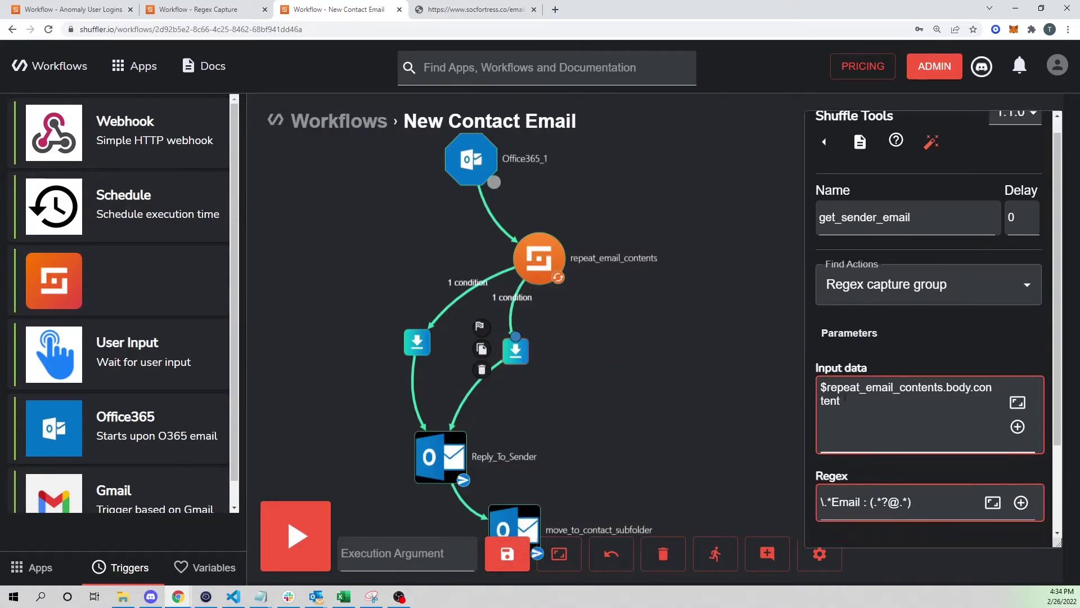
pyautogui.scroll(-2, 845, 398)
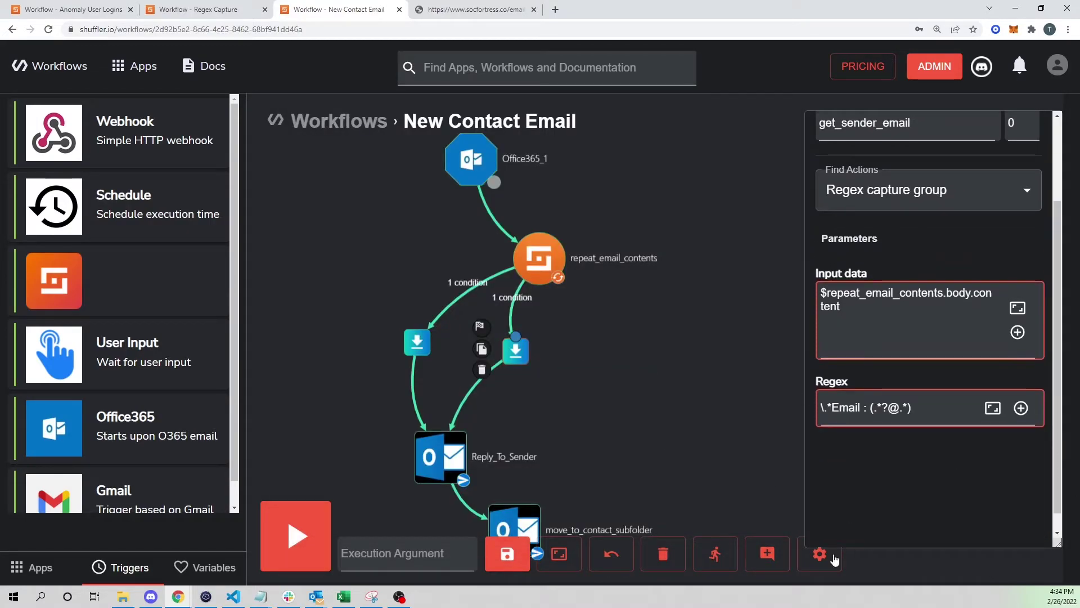
pyautogui.doubleClick(823, 408)
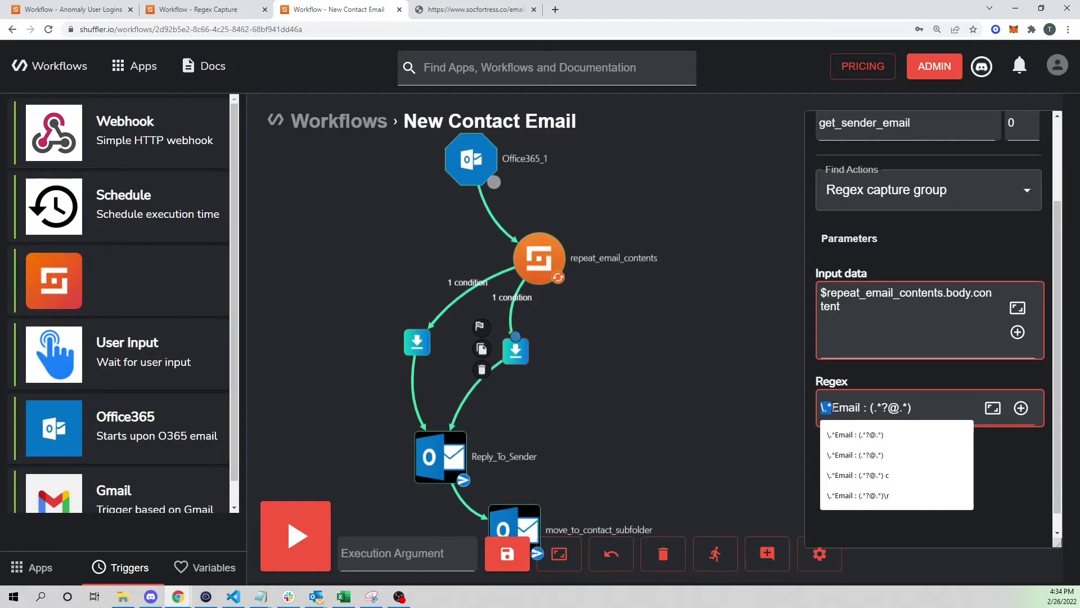
pyautogui.click(839, 407)
pyautogui.moveTo(857, 407); pyautogui.dragTo(860, 408)
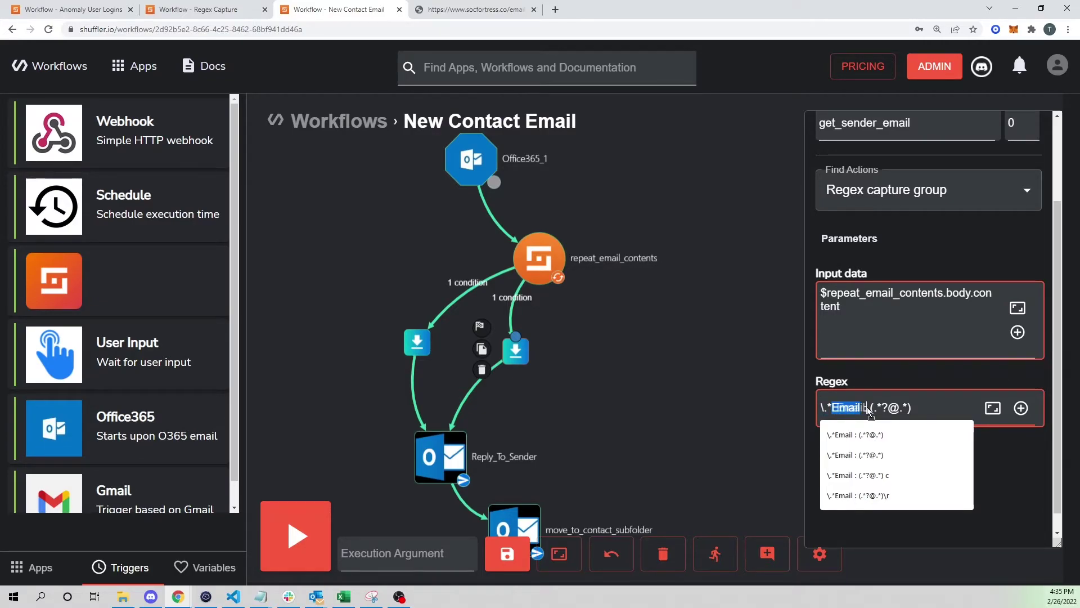
pyautogui.click(861, 407)
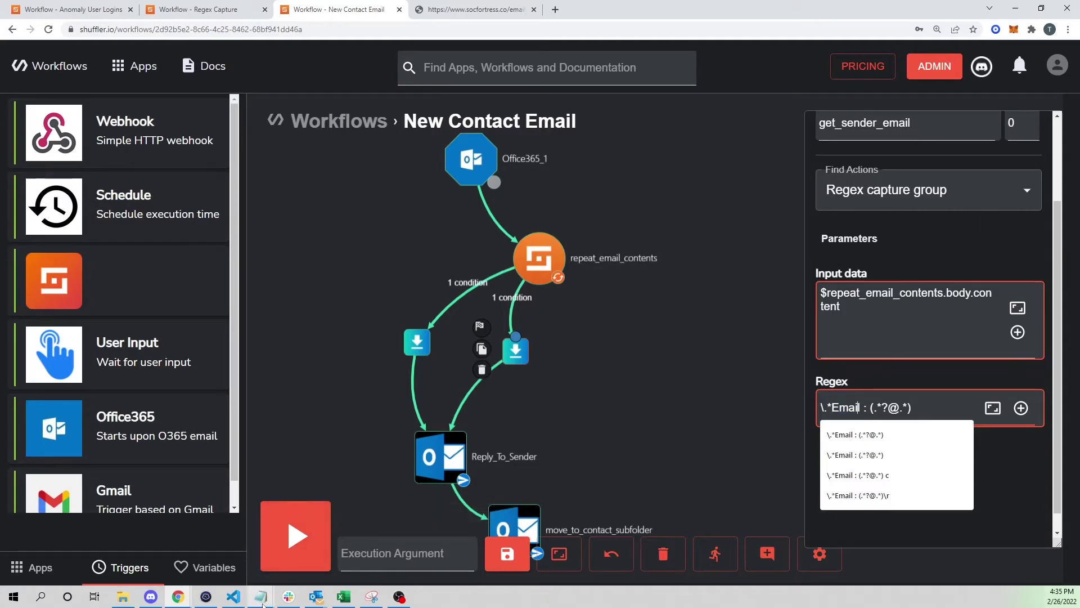
# Switch to the untitled Notepad file and examine the sample text before the e-mail address, including the Email label and its colon.
pyautogui.click(261, 596)
pyautogui.click(225, 546)
pyautogui.moveTo(88, 35); pyautogui.dragTo(3, 35)
pyautogui.click(148, 51)
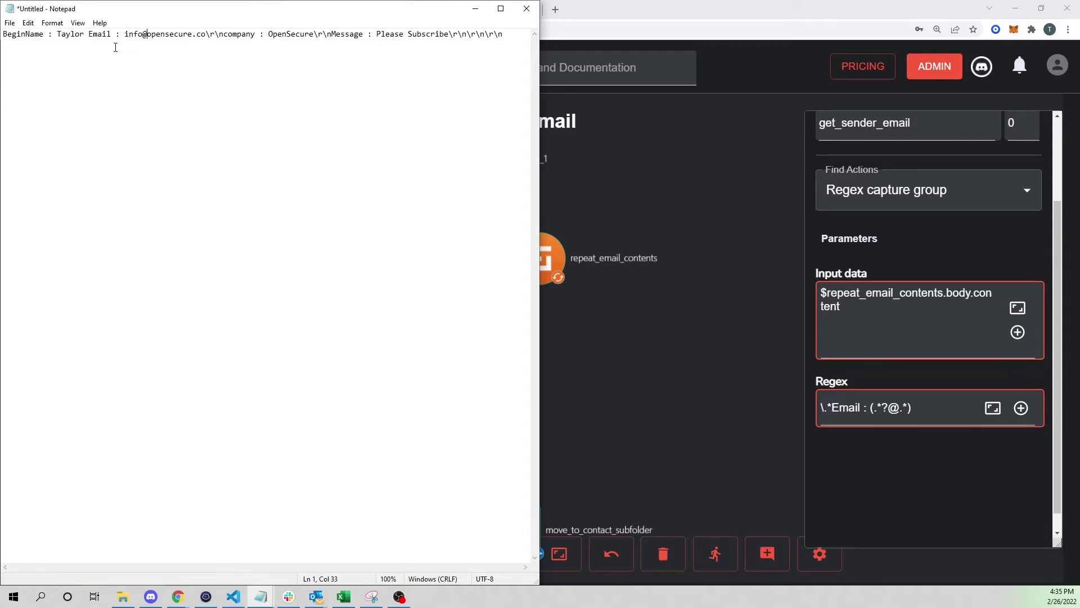
pyautogui.moveTo(92, 35); pyautogui.dragTo(112, 35)
pyautogui.click(112, 35)
pyautogui.click(125, 35)
# Open the get_sender_email regex in the code editor and examine where the literal Email text ends and the capture group begins.
pyautogui.moveTo(849, 408); pyautogui.dragTo(864, 410)
pyautogui.click(993, 408)
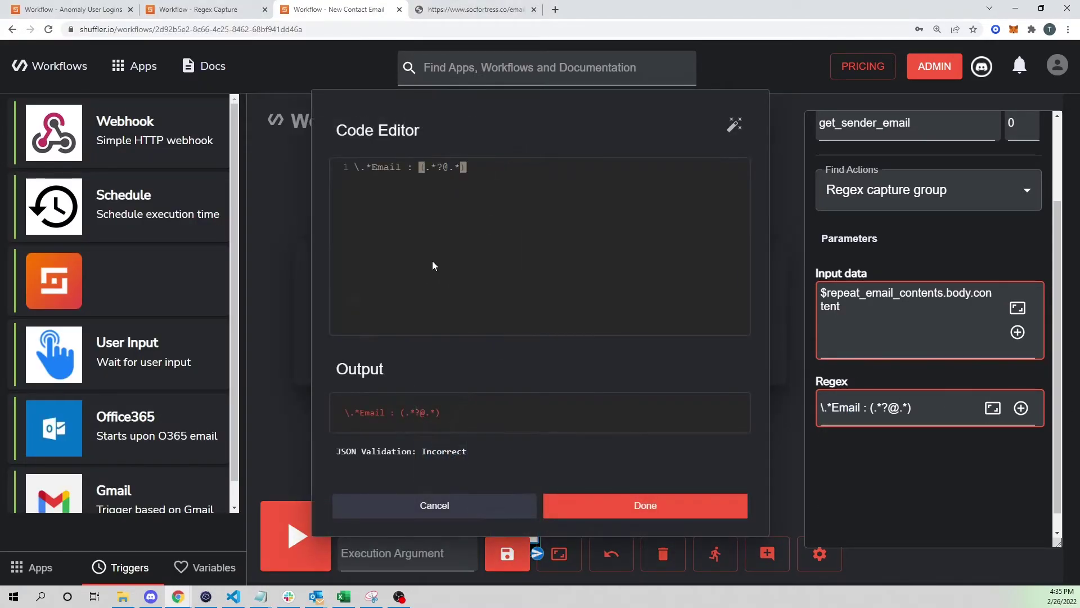
pyautogui.click(405, 167)
pyautogui.click(422, 168)
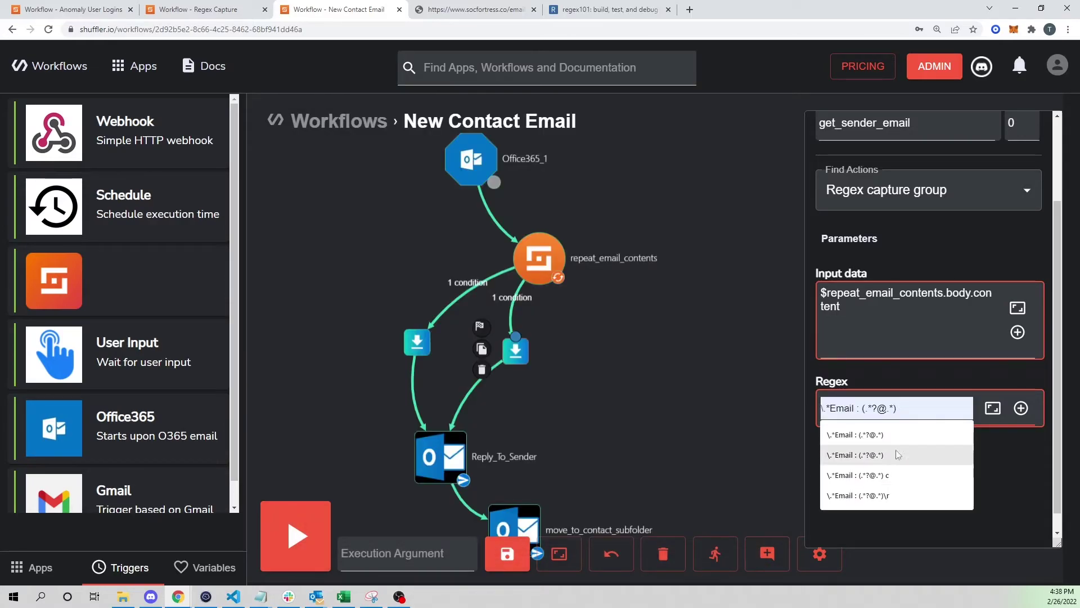
# Examine the parts of the capture group (.*?@.*) before and after the @ sign in the code editor, and close the editor.
pyautogui.click(993, 407)
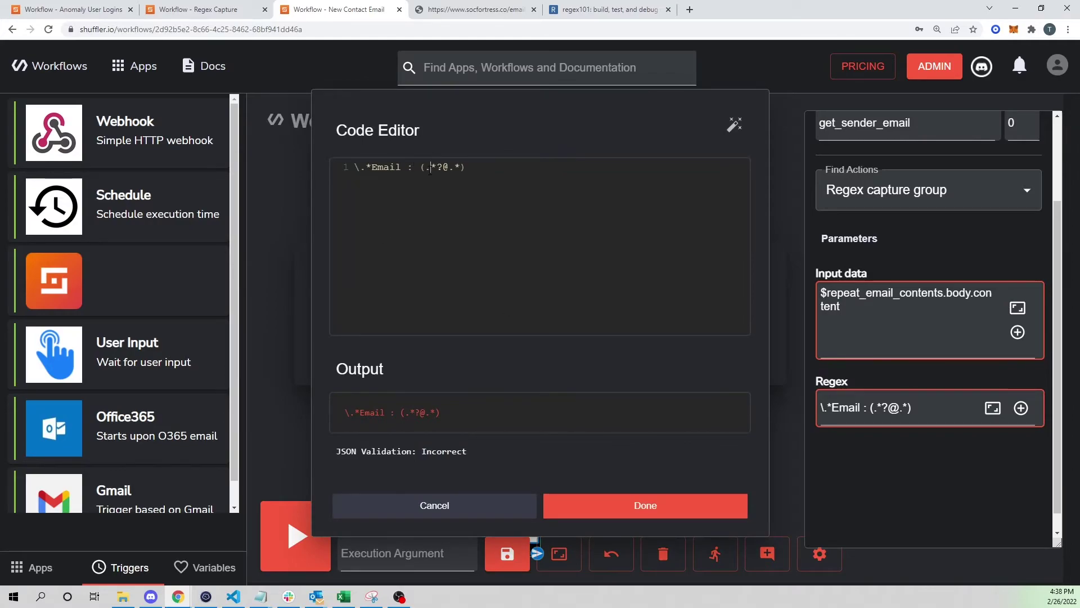
pyautogui.moveTo(430, 170); pyautogui.dragTo(448, 169)
pyautogui.click(450, 170)
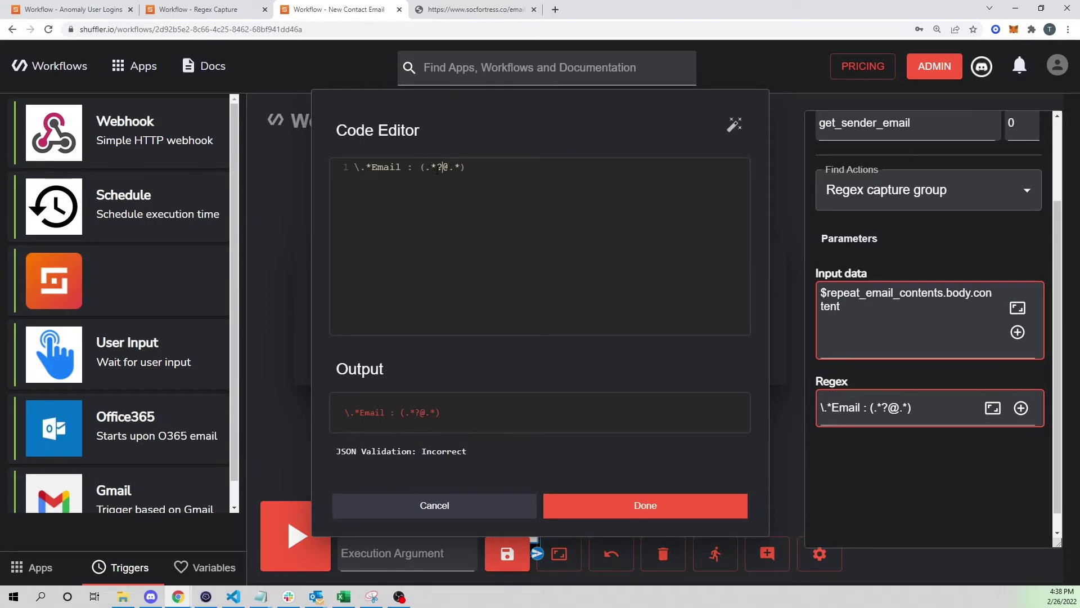
pyautogui.moveTo(437, 168); pyautogui.dragTo(444, 168)
pyautogui.click(454, 167)
pyautogui.moveTo(425, 167); pyautogui.dragTo(450, 167)
pyautogui.click(445, 167)
pyautogui.click(450, 167)
pyautogui.moveTo(449, 167); pyautogui.dragTo(462, 167)
pyautogui.click(541, 503)
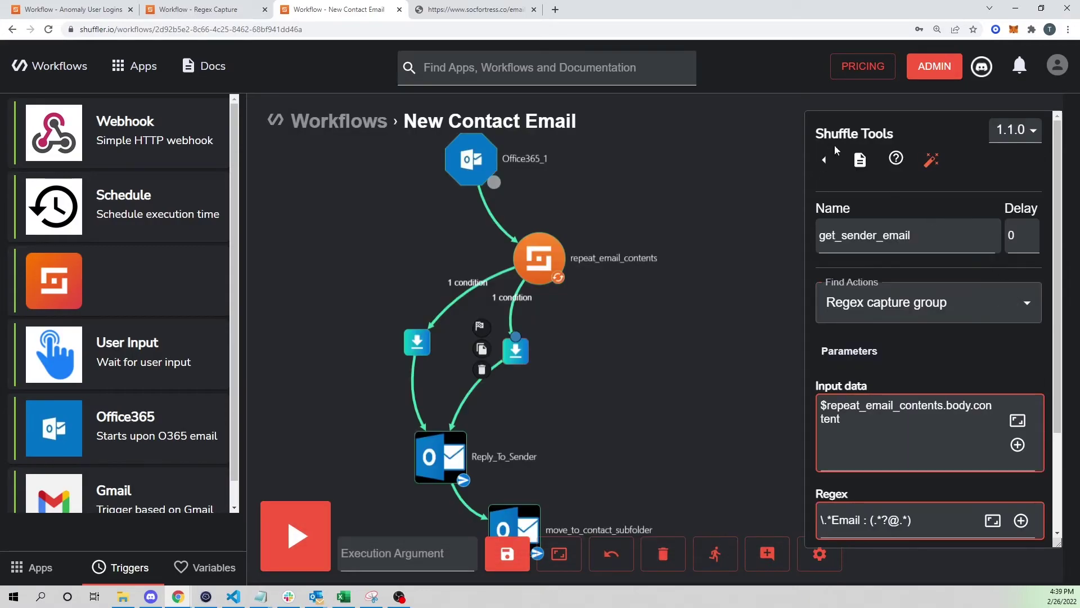
# Review the get_sender_email node's last execution result, including the captured group and the regex used, and close it.
pyautogui.click(825, 160)
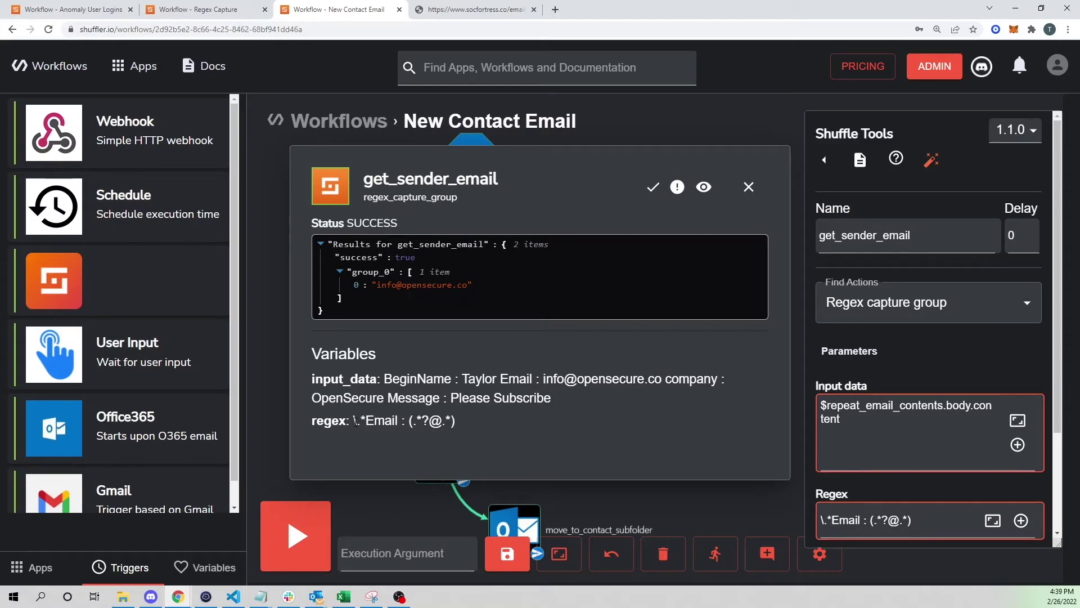
pyautogui.moveTo(353, 421); pyautogui.dragTo(450, 421)
pyautogui.click(749, 187)
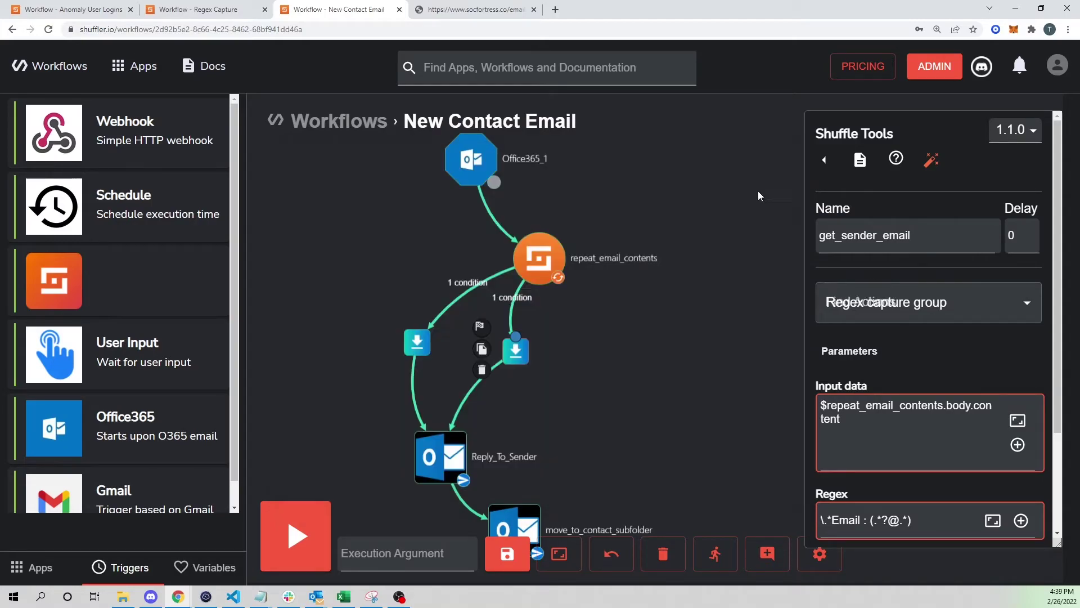